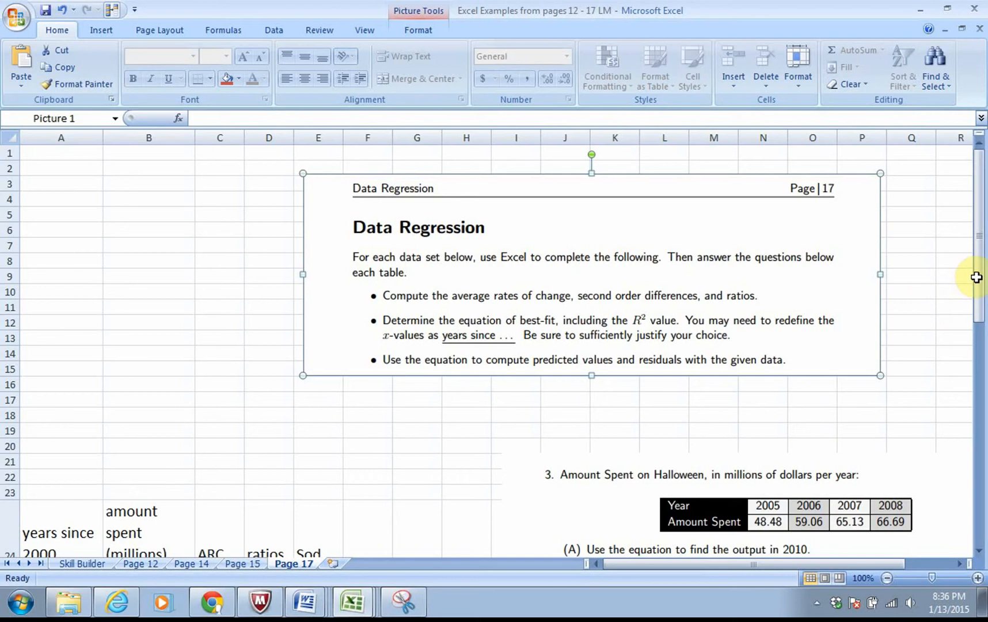
Step: Move the Halloween spending problem picture up so it sits directly beneath the Data Regression instructions
click(763, 471)
drag(725, 412, 720, 389)
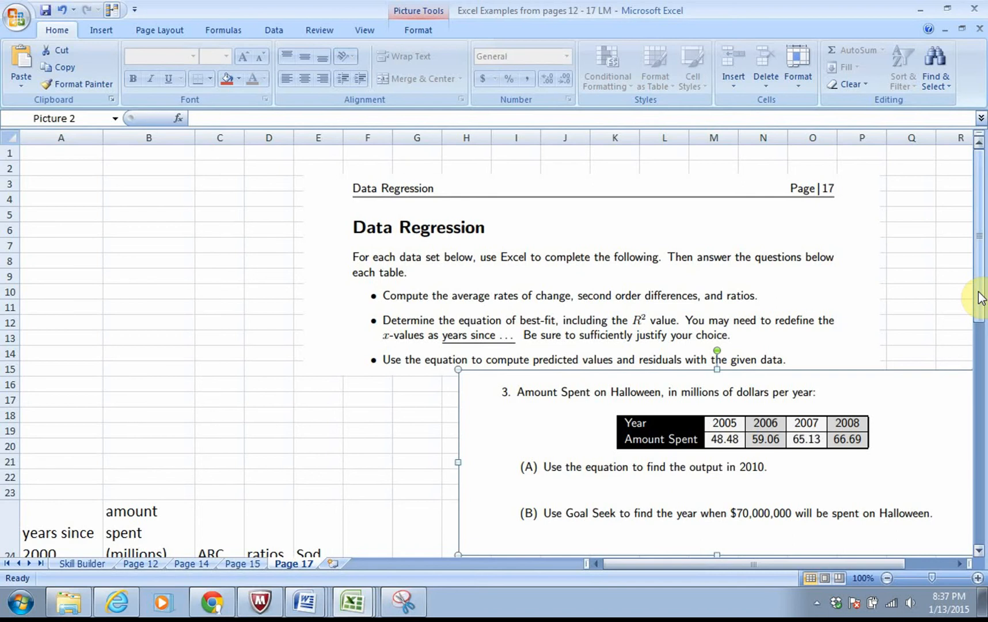
drag(979, 298, 979, 353)
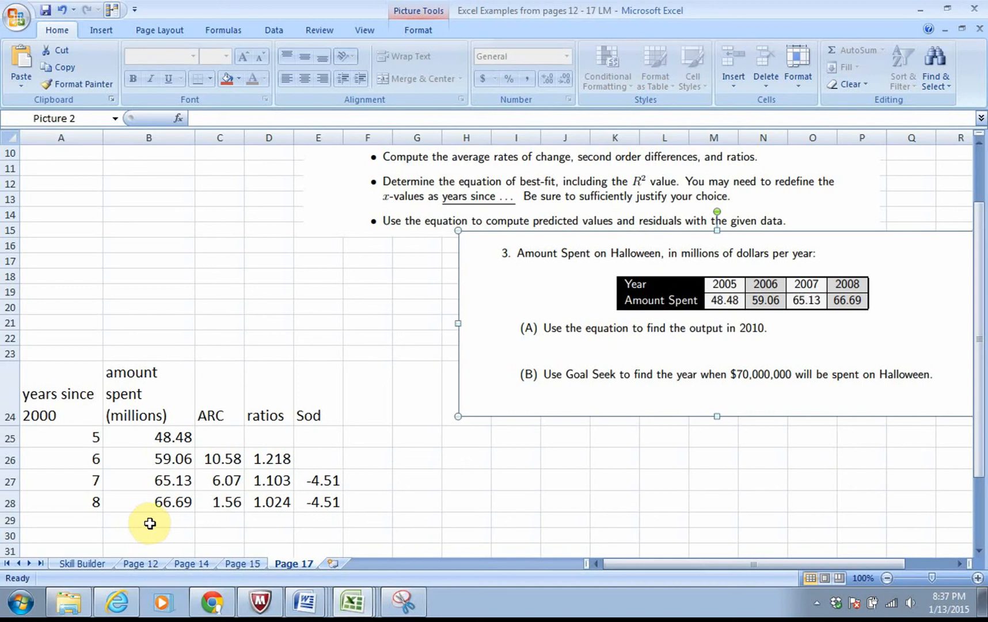
Step: Examine the formulas behind the ARC, ratios and Sod columns of the Halloween spending table
click(209, 436)
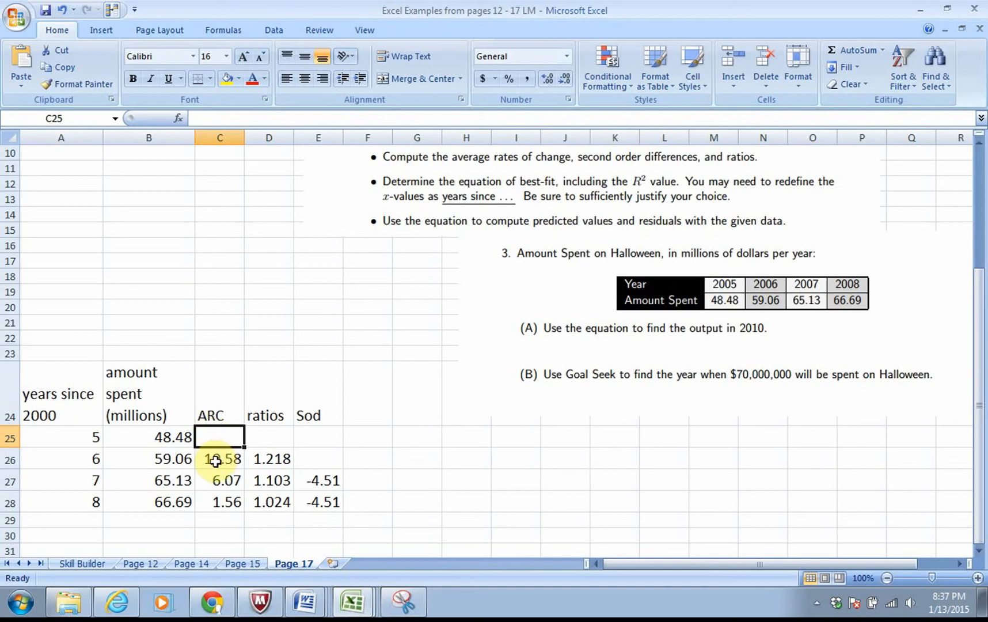
double_click(216, 461)
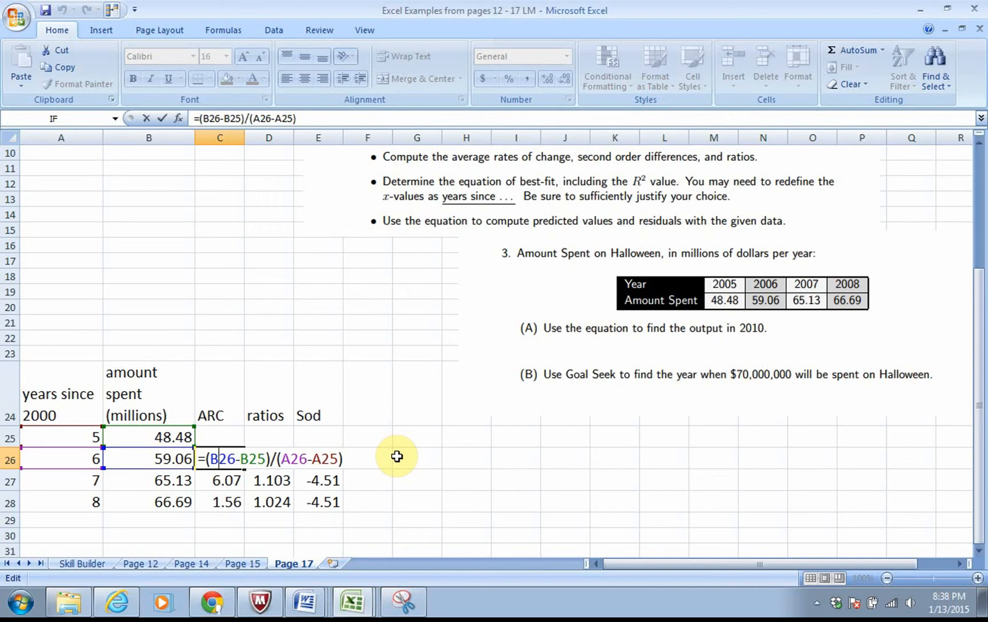
key(Return)
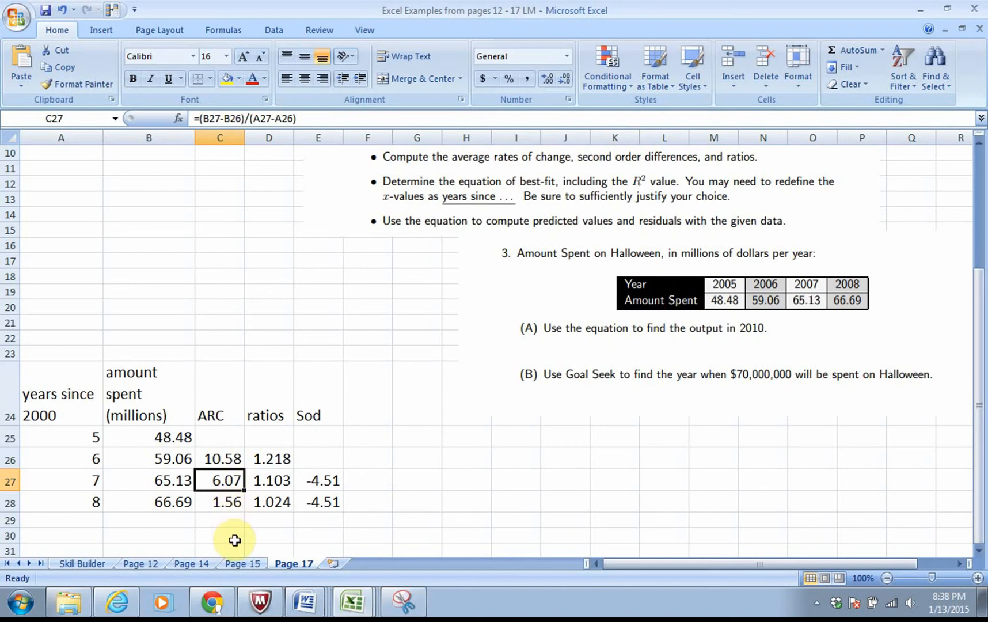
click(280, 459)
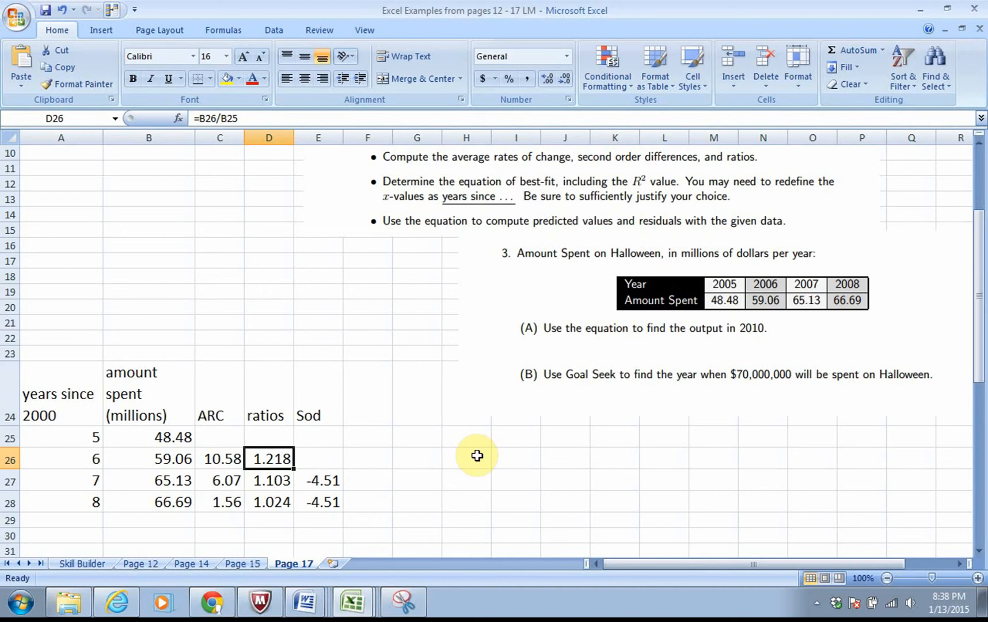
click(274, 436)
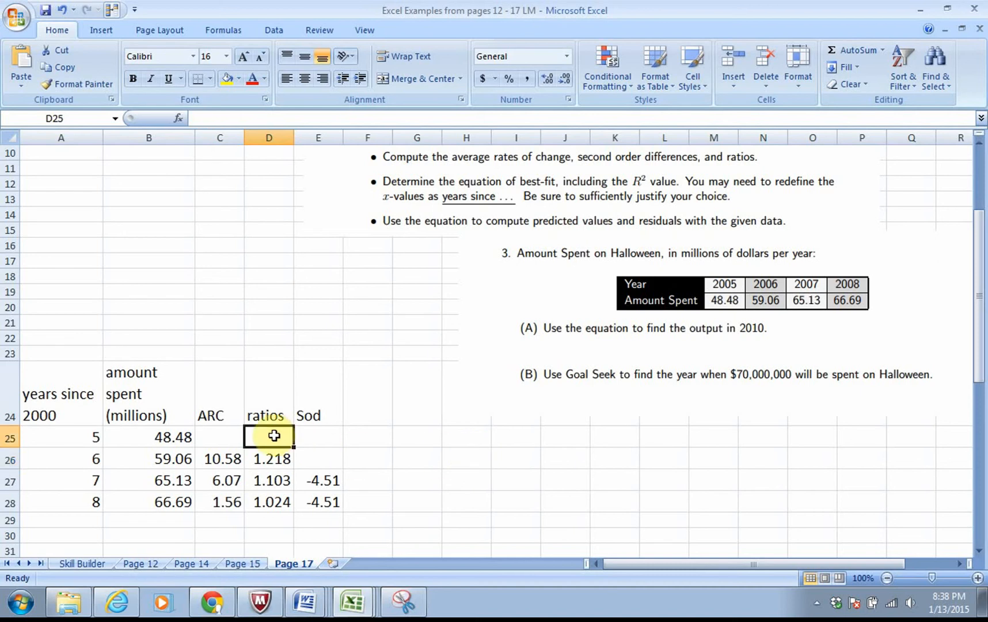
double_click(269, 459)
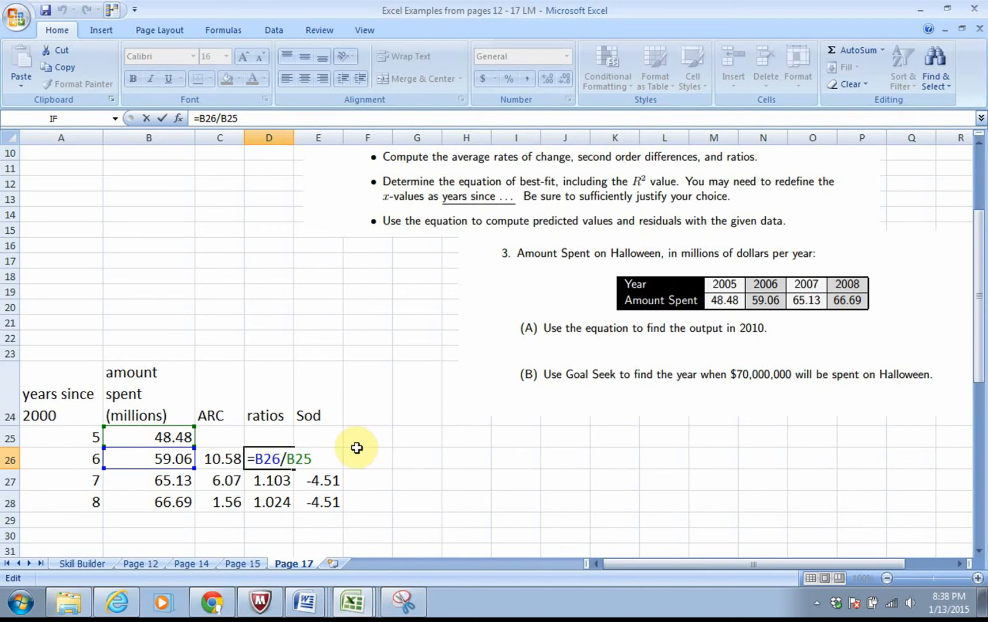
key(Return)
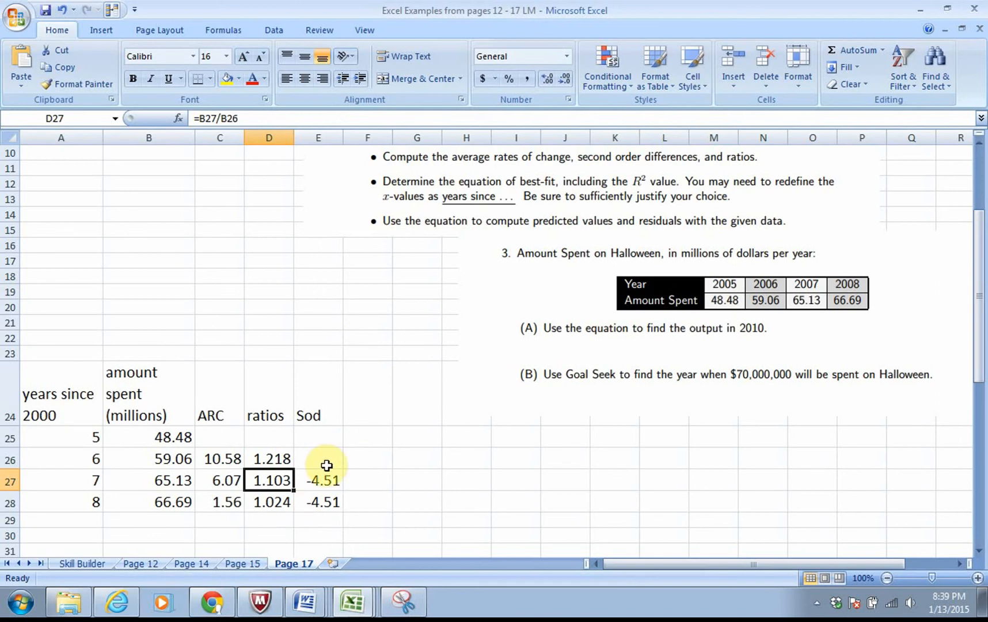
double_click(320, 479)
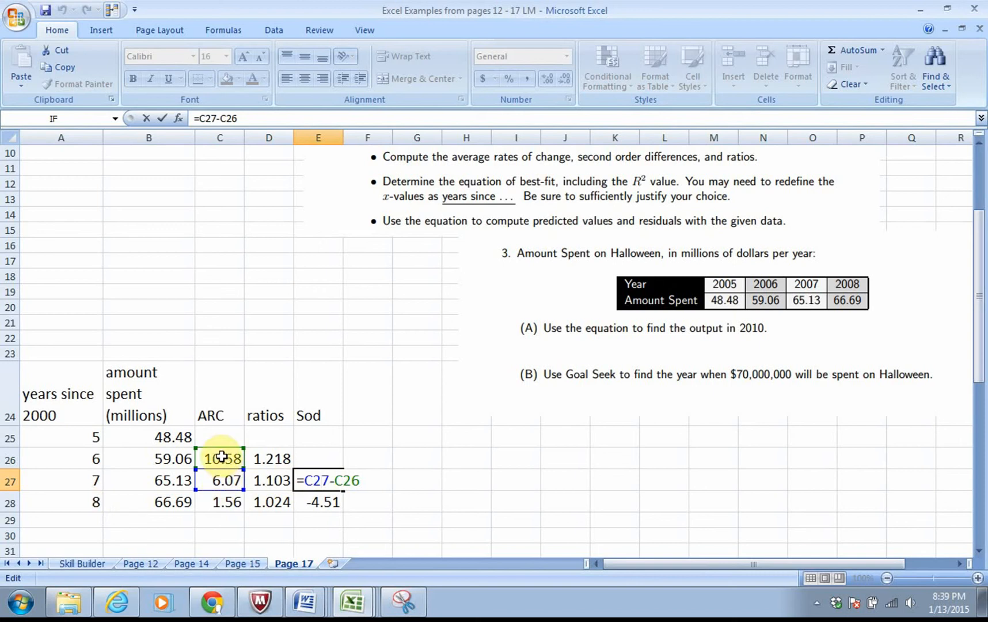
key(Return)
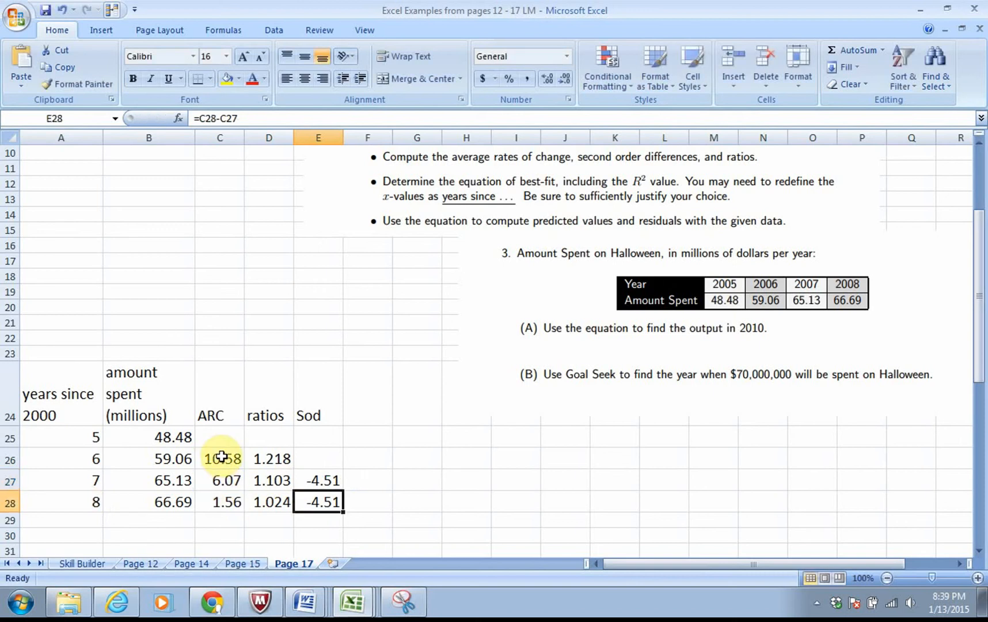
double_click(319, 502)
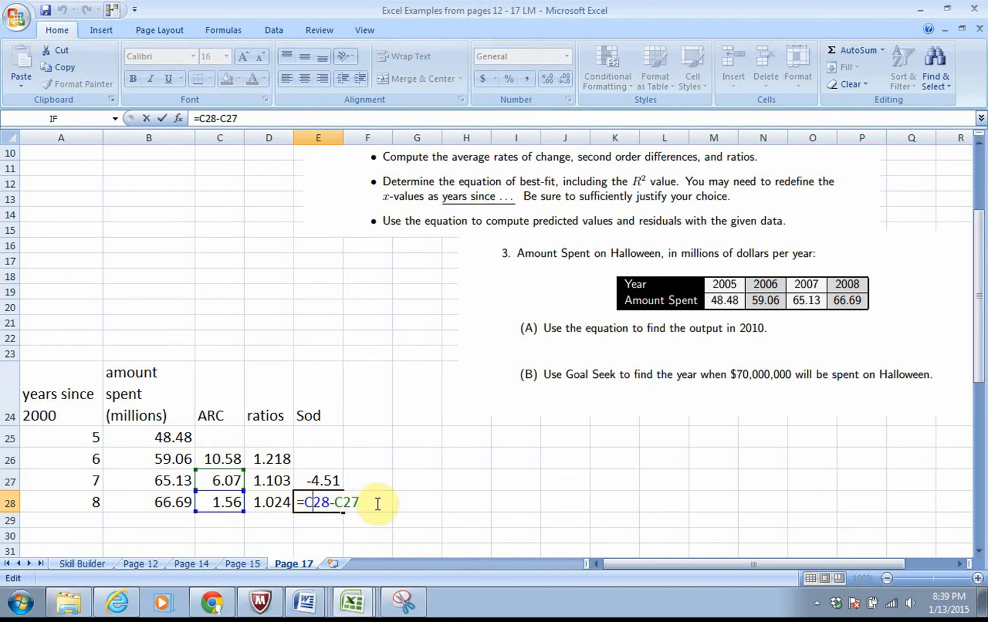
key(Return)
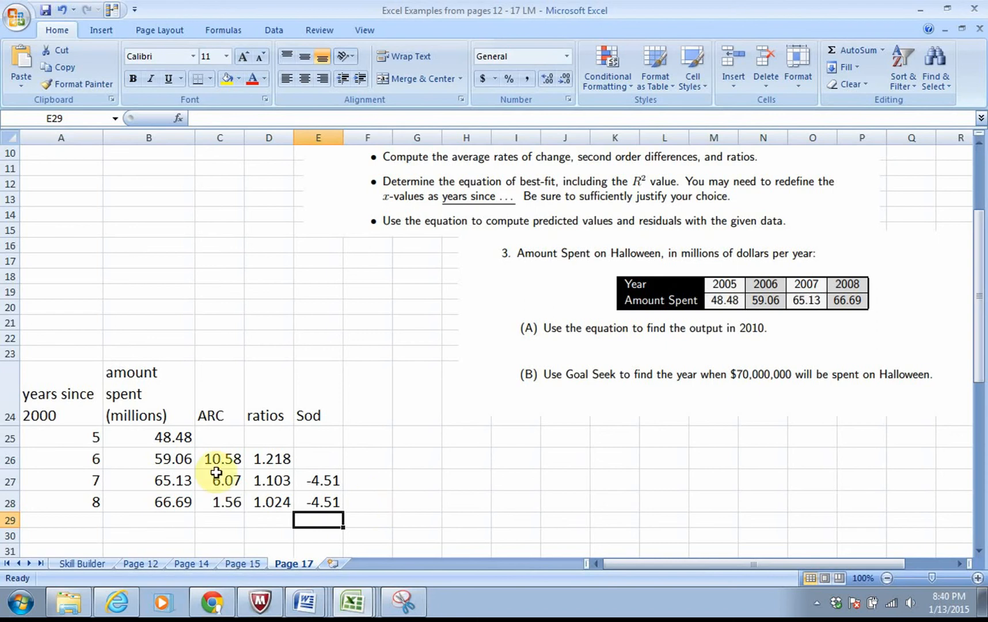
Step: Insert a markers-only scatter chart of amount spent against years since 2000 from A24:B28 and place it clear of the data table
drag(49, 375, 133, 502)
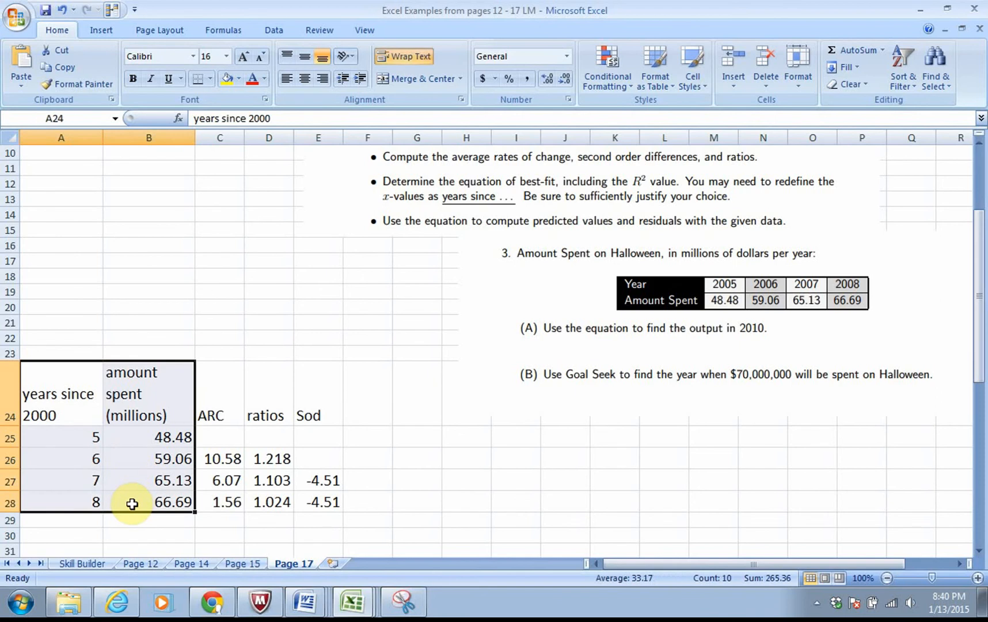
click(105, 35)
click(416, 60)
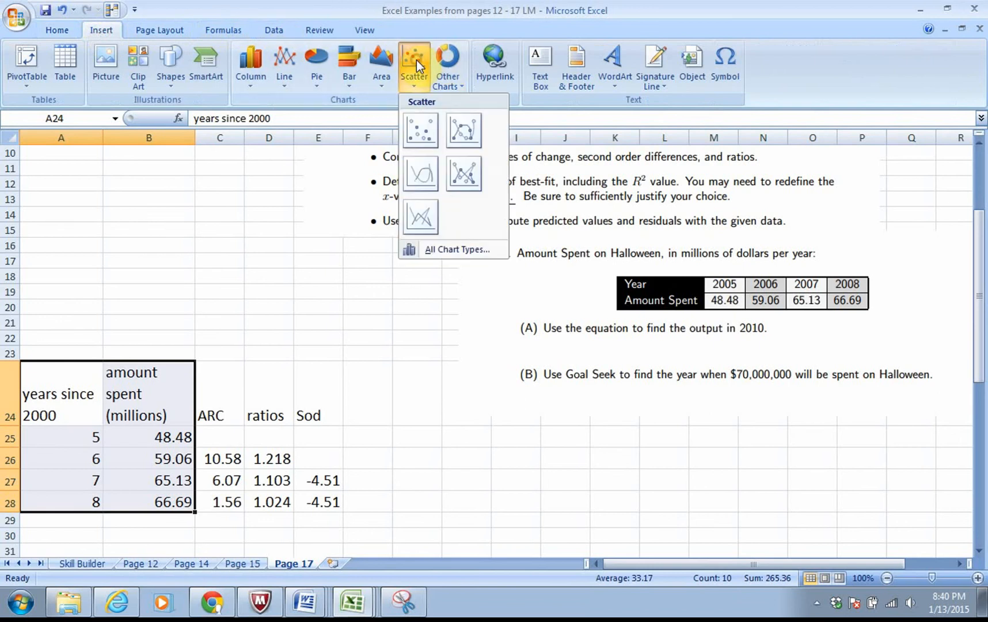
click(422, 127)
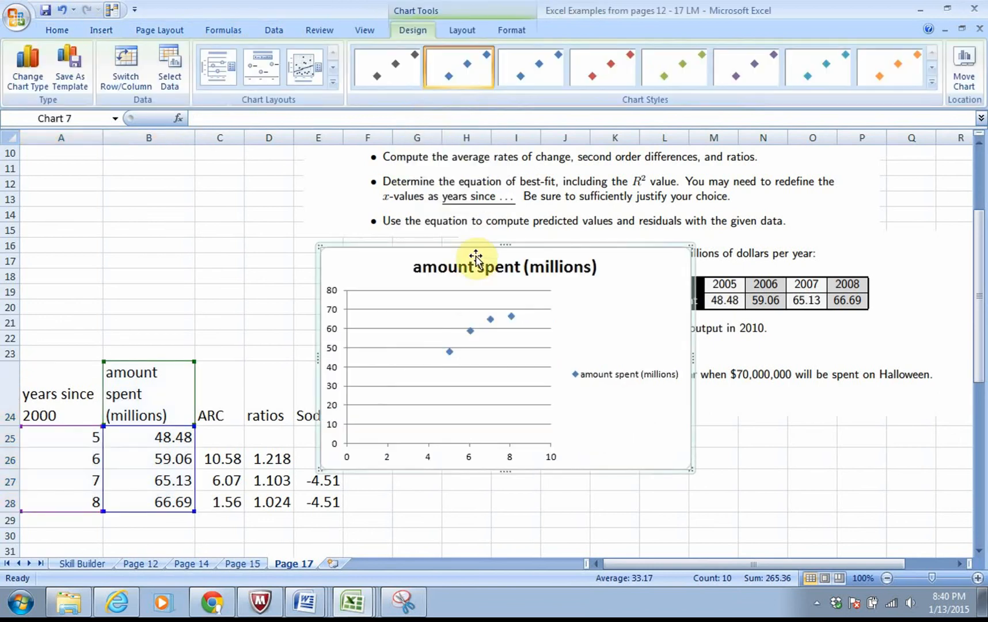
drag(474, 248, 595, 296)
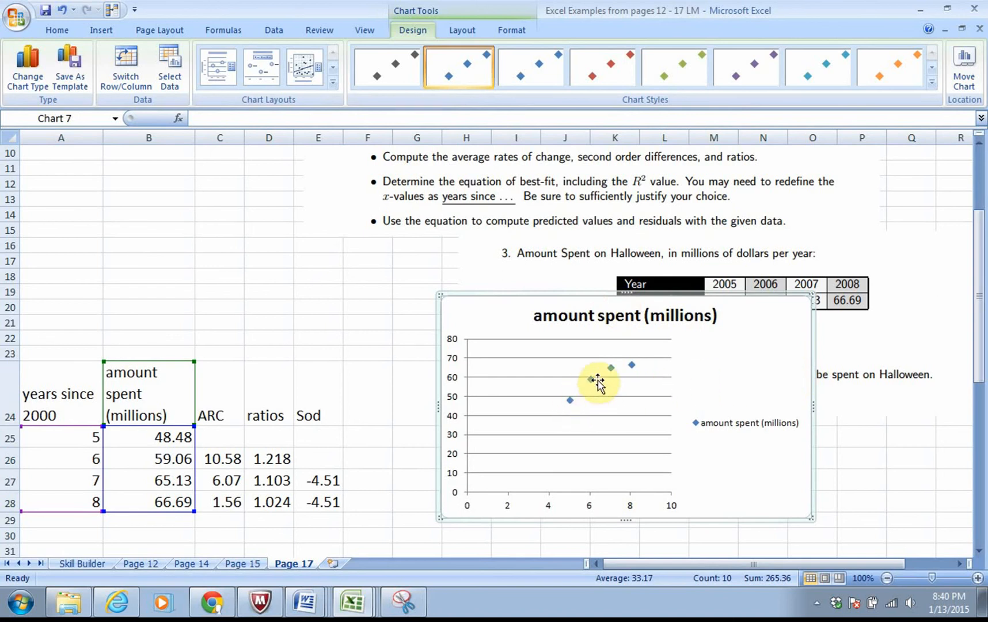
Step: Add a linear trendline showing its equation and R-squared value, and place that label in the chart's upper-left corner
right_click(571, 402)
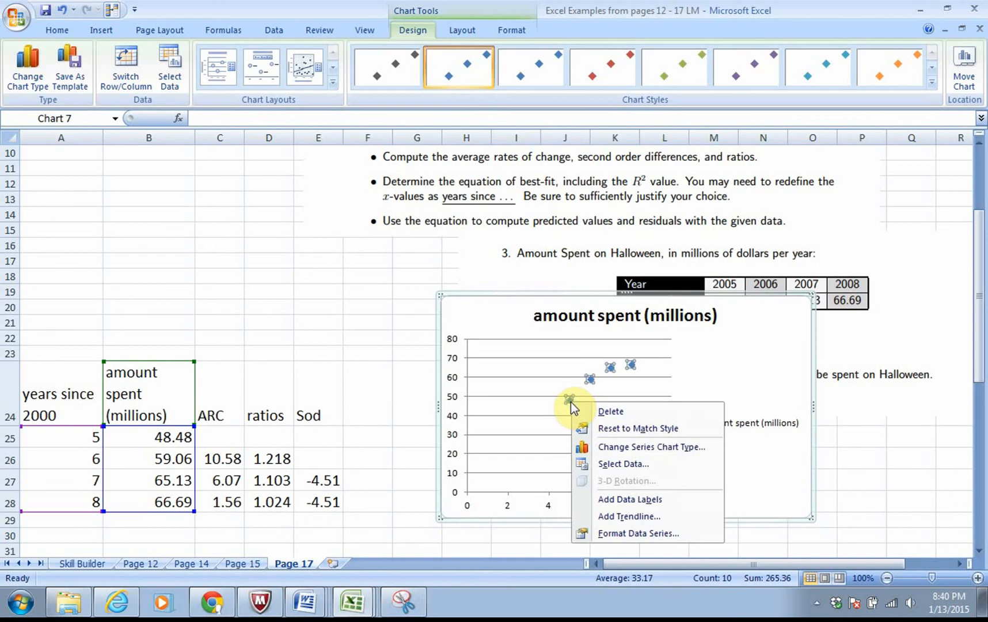
click(604, 516)
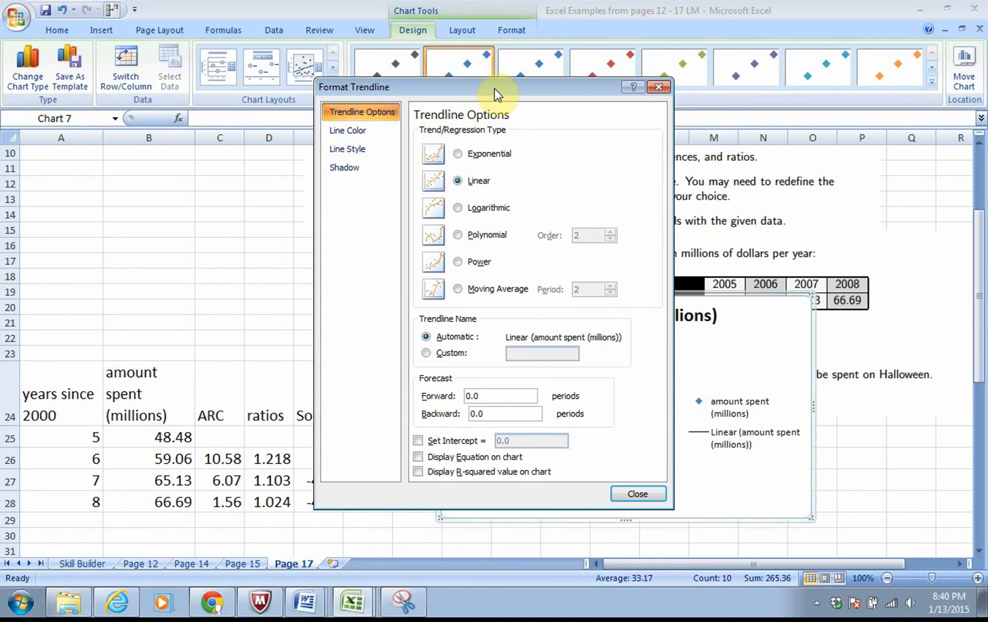
drag(494, 87, 332, 80)
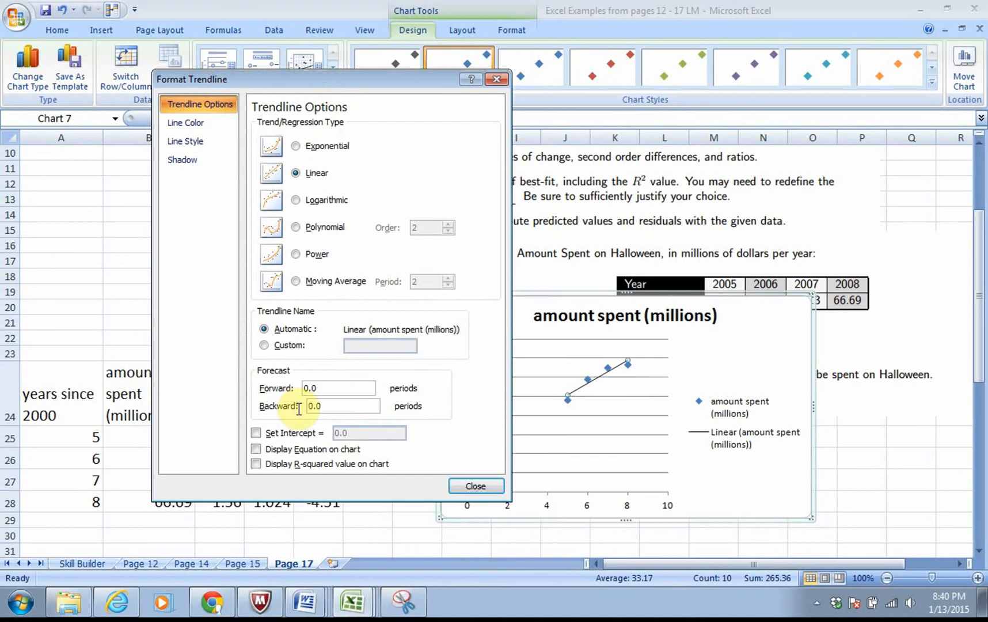
click(257, 449)
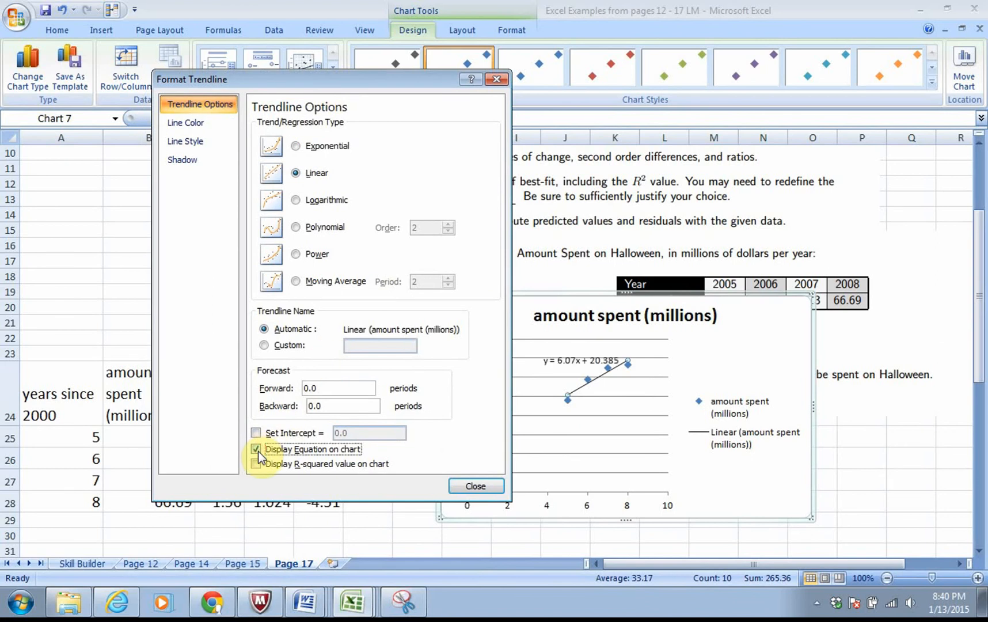
click(257, 464)
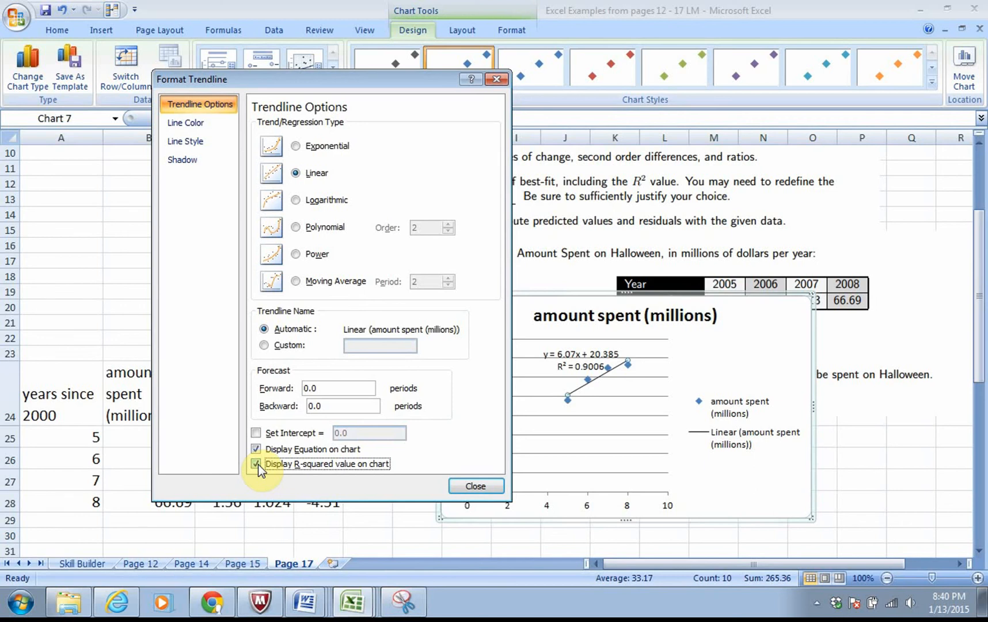
click(470, 487)
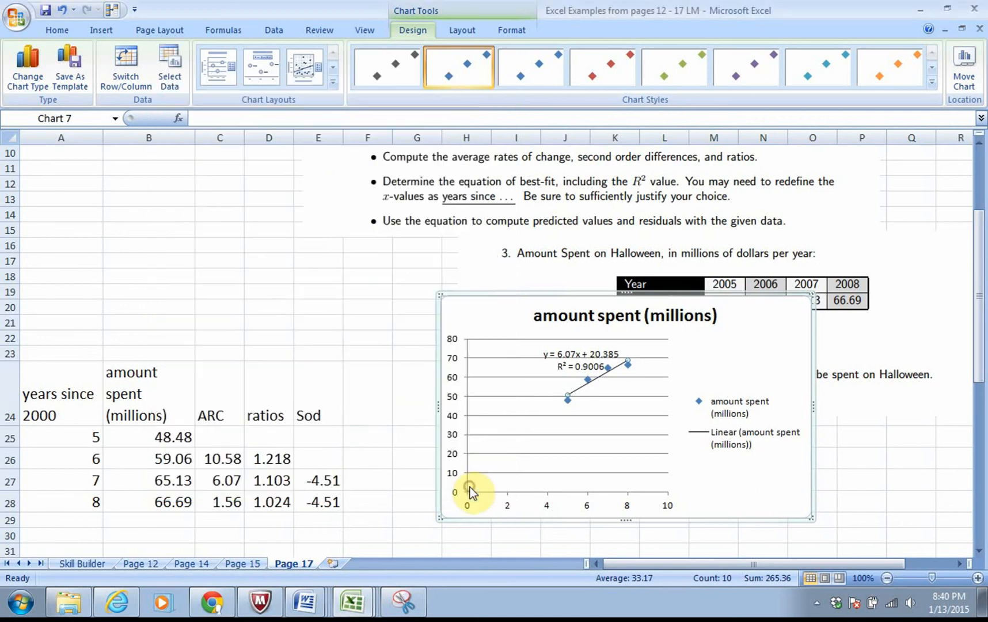
click(567, 359)
drag(567, 360, 483, 317)
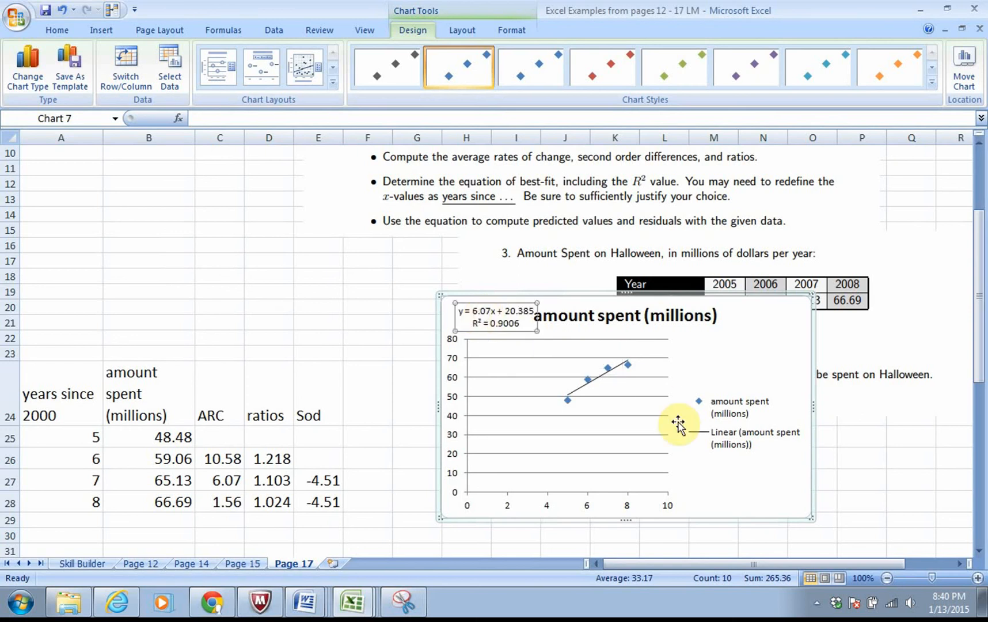
Step: Add an exponential trendline showing its equation and R-squared value, and place that label in the chart's upper-right corner
right_click(629, 367)
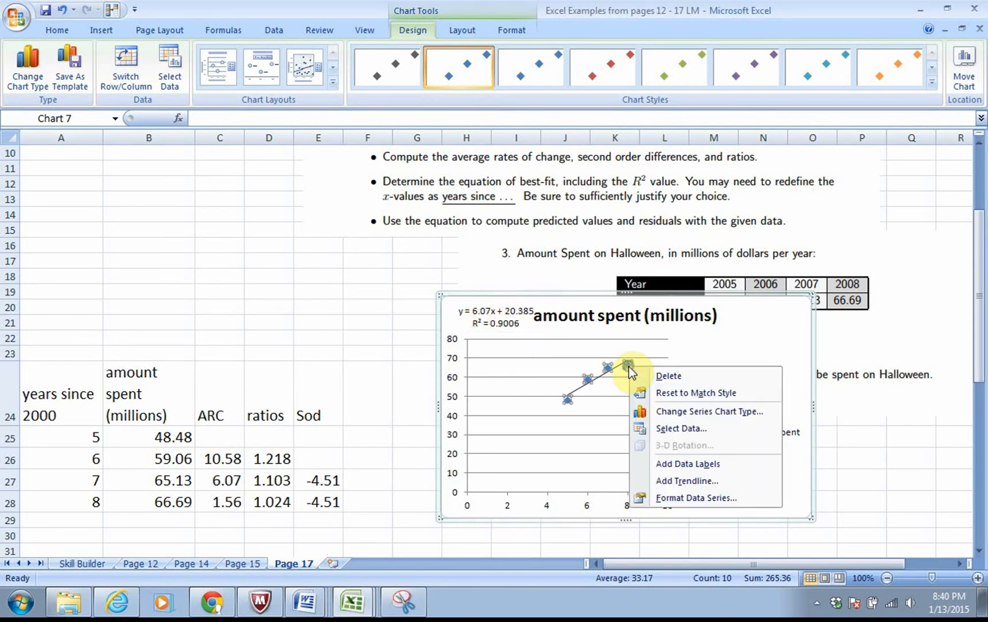
click(656, 481)
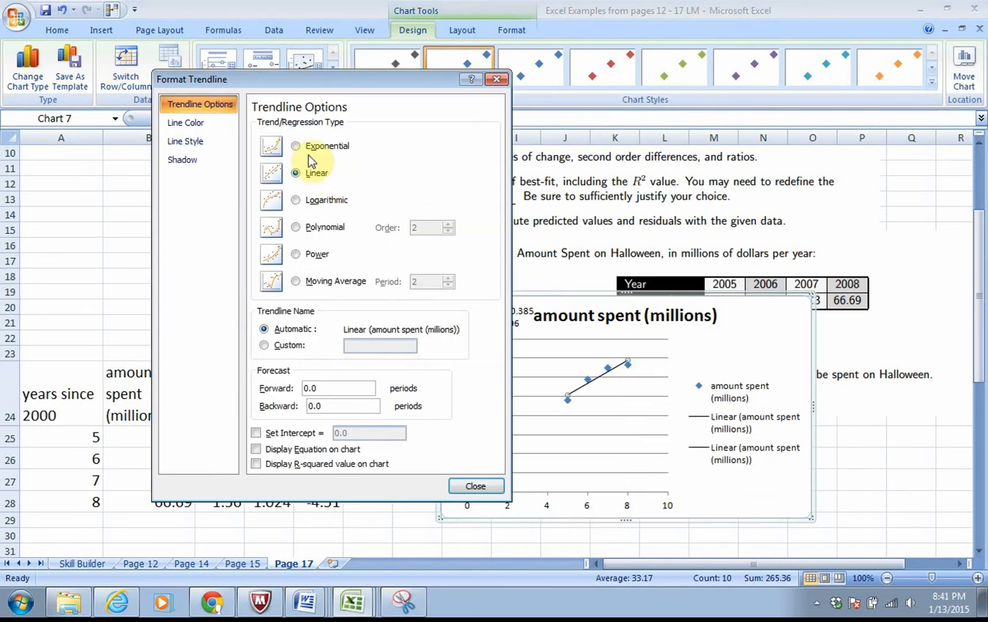
click(294, 146)
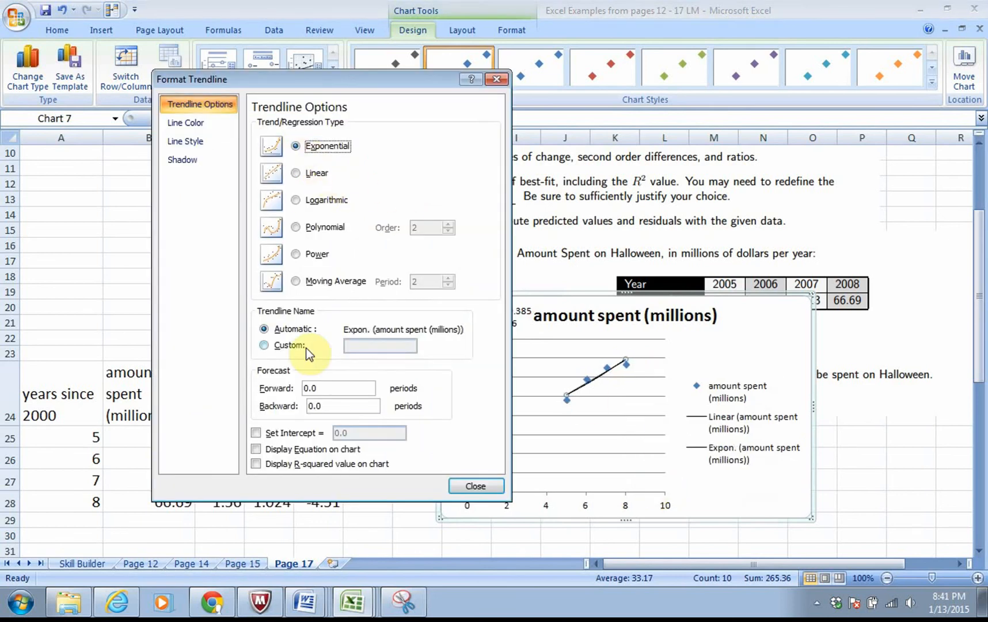
click(255, 449)
click(258, 462)
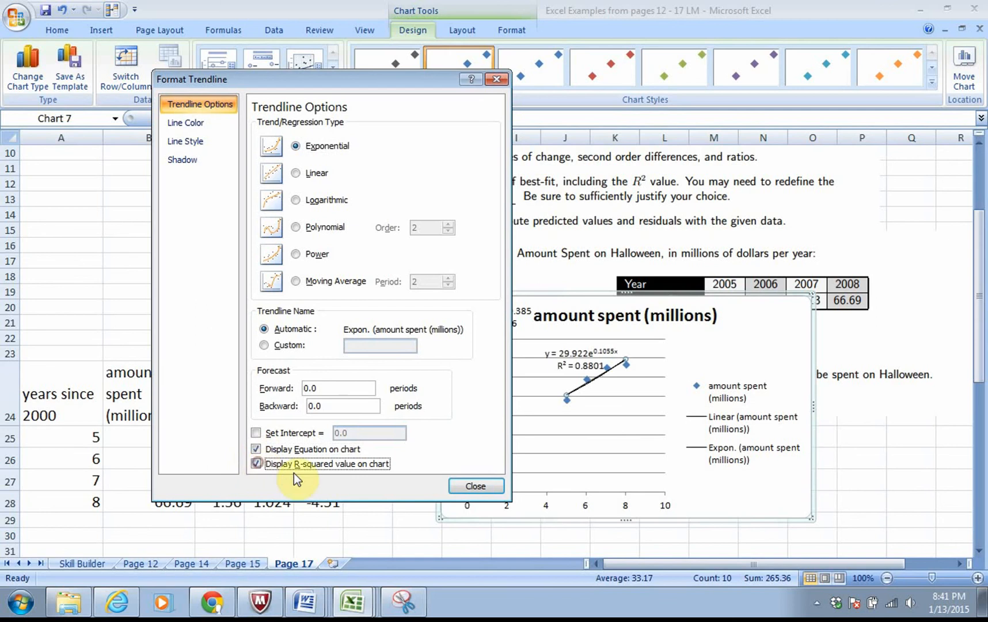
click(466, 488)
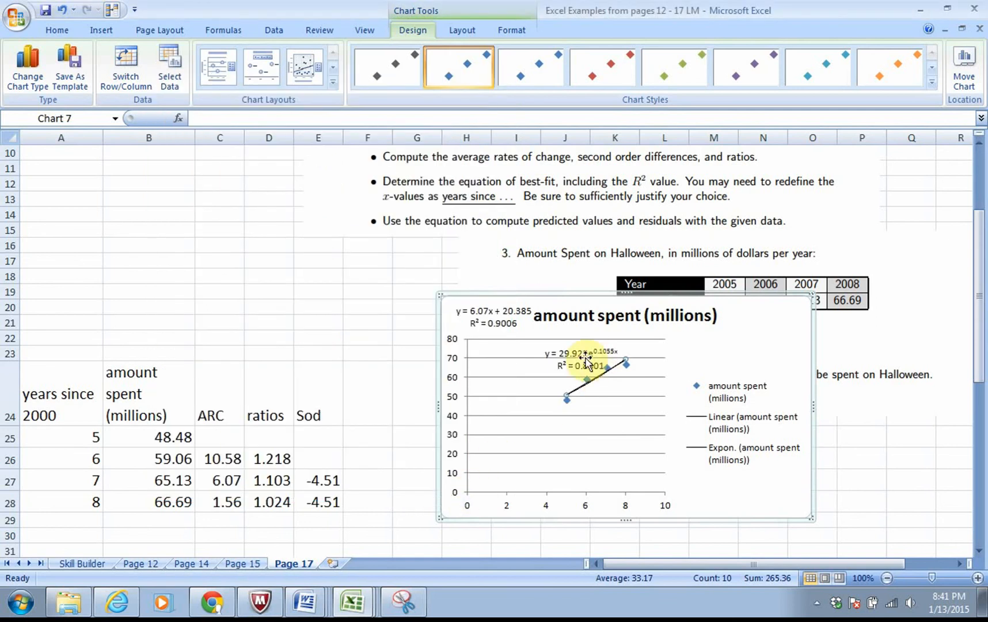
click(575, 354)
drag(698, 335, 759, 310)
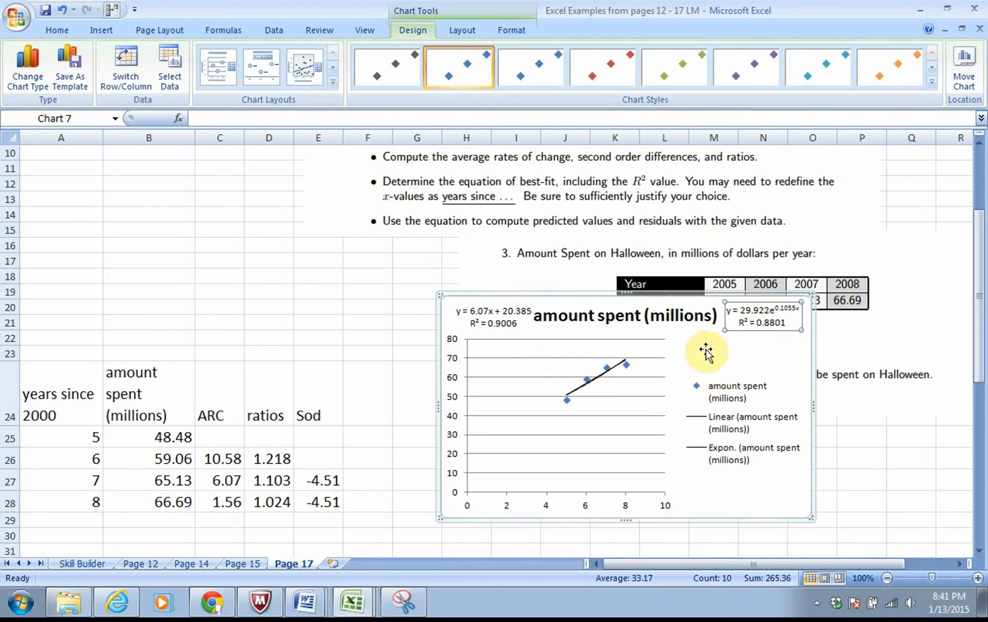
Step: Add a power trendline showing its equation and R-squared value, and place that label just above the chart legend
right_click(627, 366)
click(648, 480)
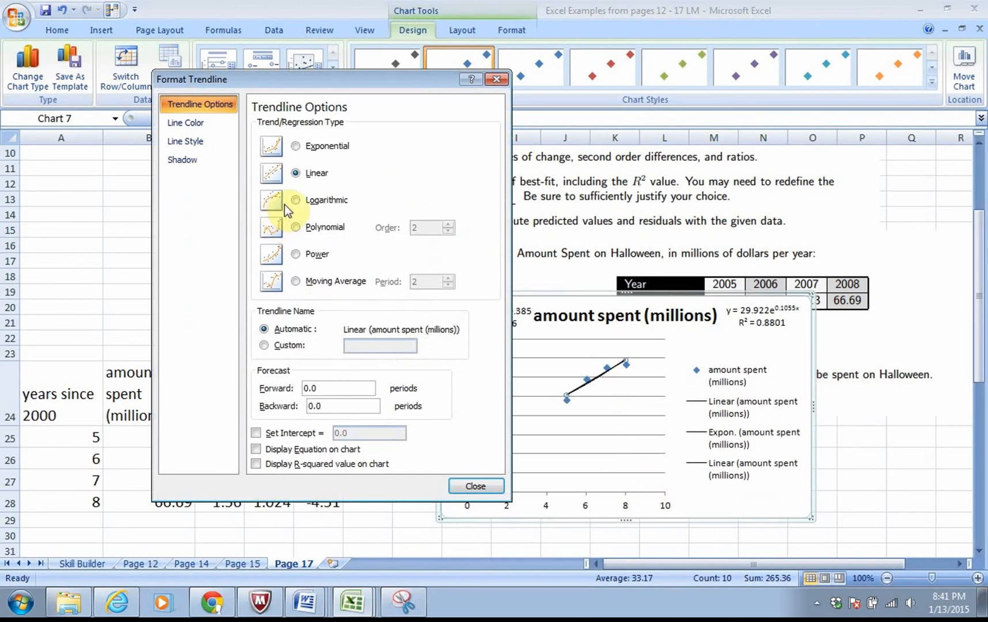
click(295, 254)
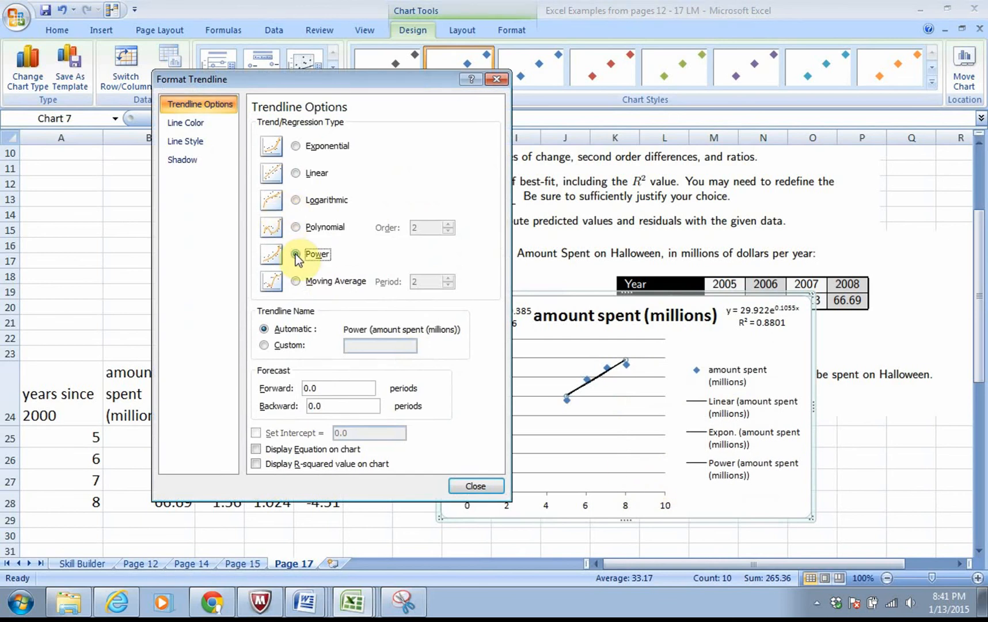
click(255, 449)
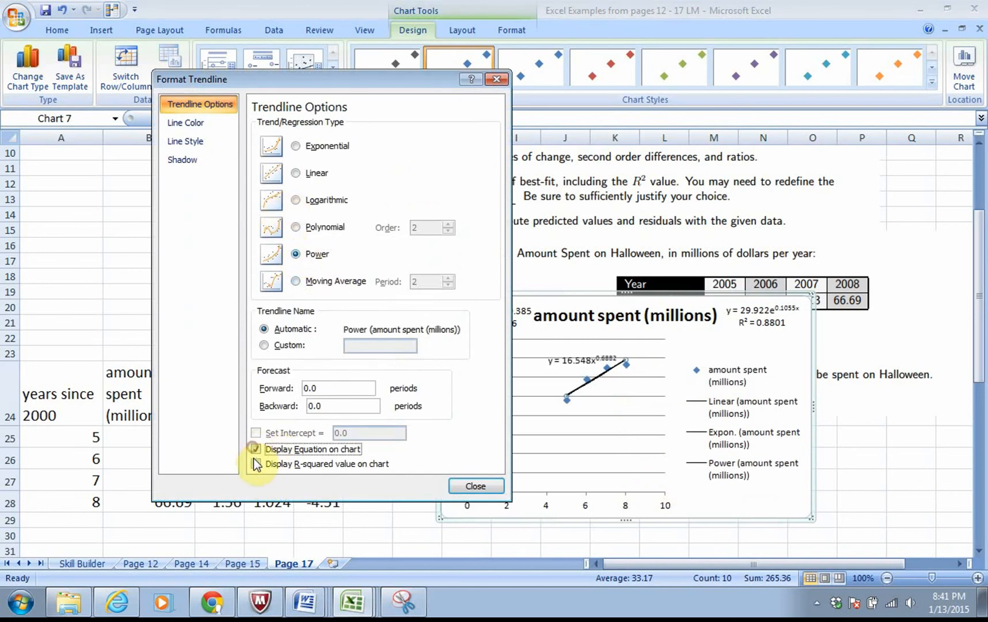
click(255, 463)
click(473, 485)
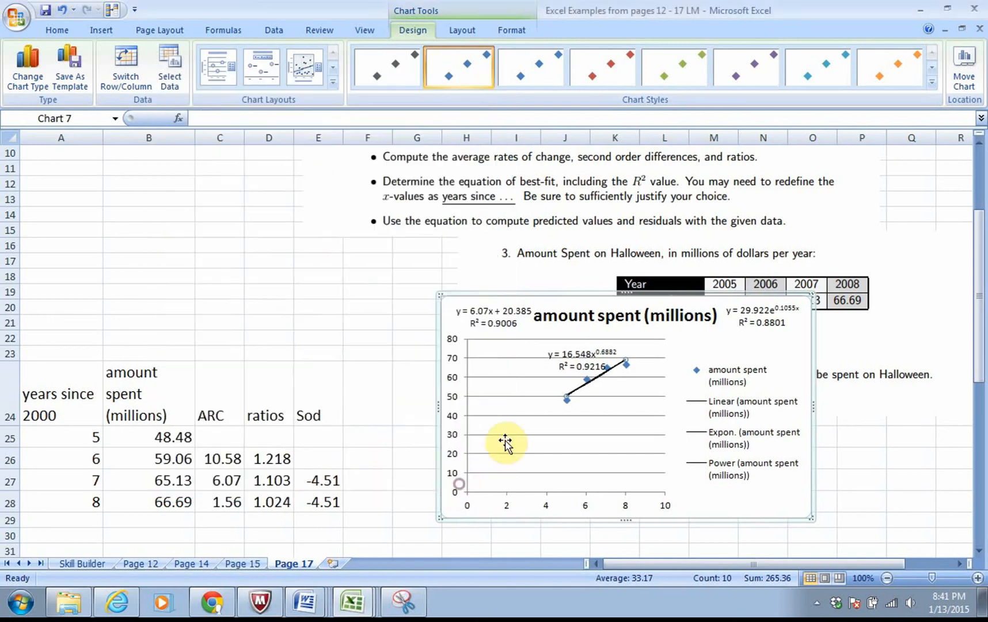
click(578, 358)
drag(658, 346, 702, 345)
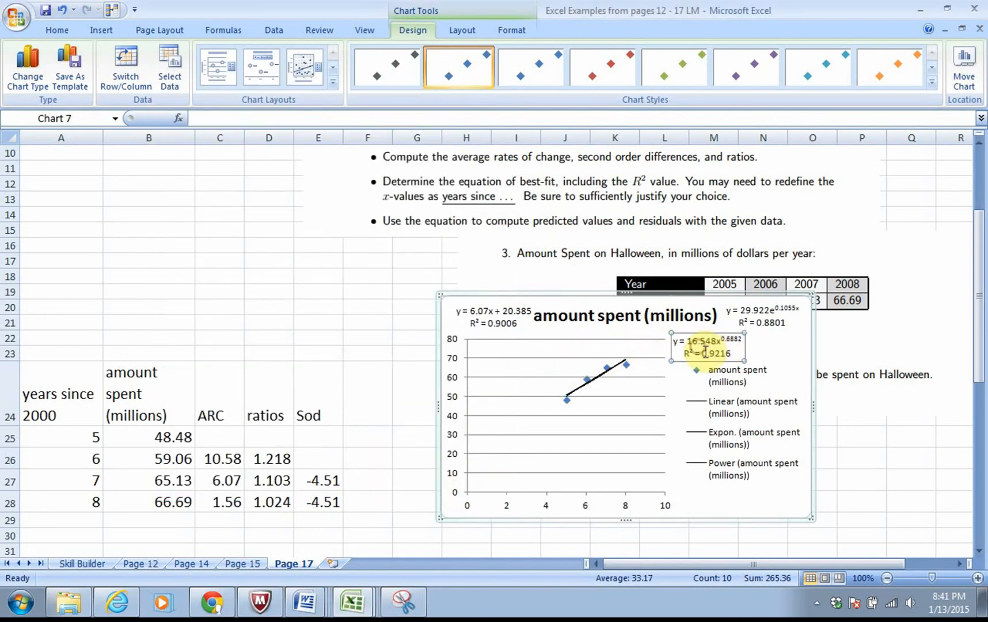
Step: Add an order 2 polynomial trendline showing its equation and R-squared value, and place that label in the plot area's upper-left corner
right_click(625, 365)
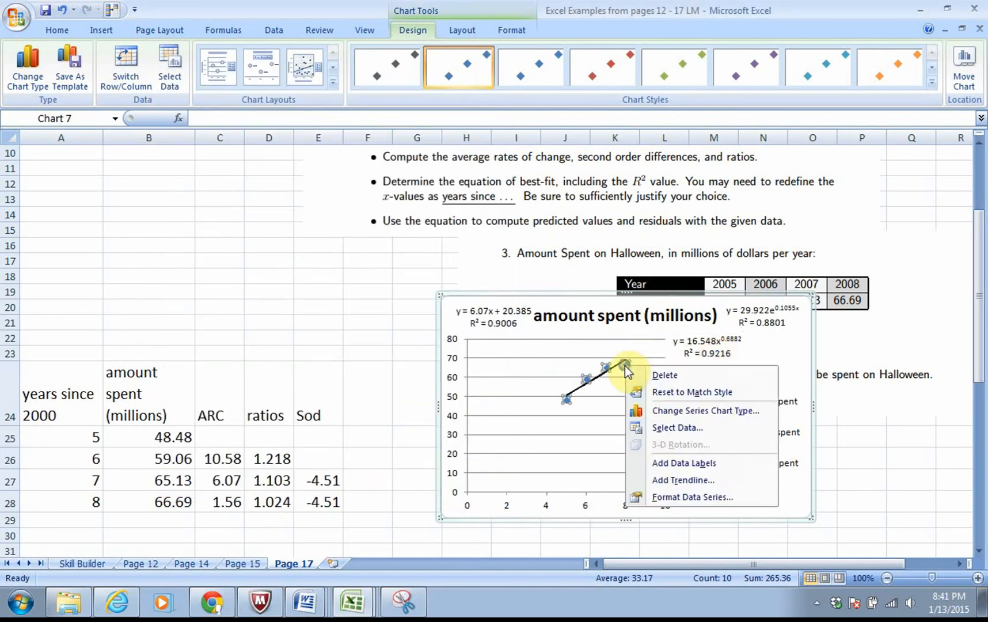
click(650, 478)
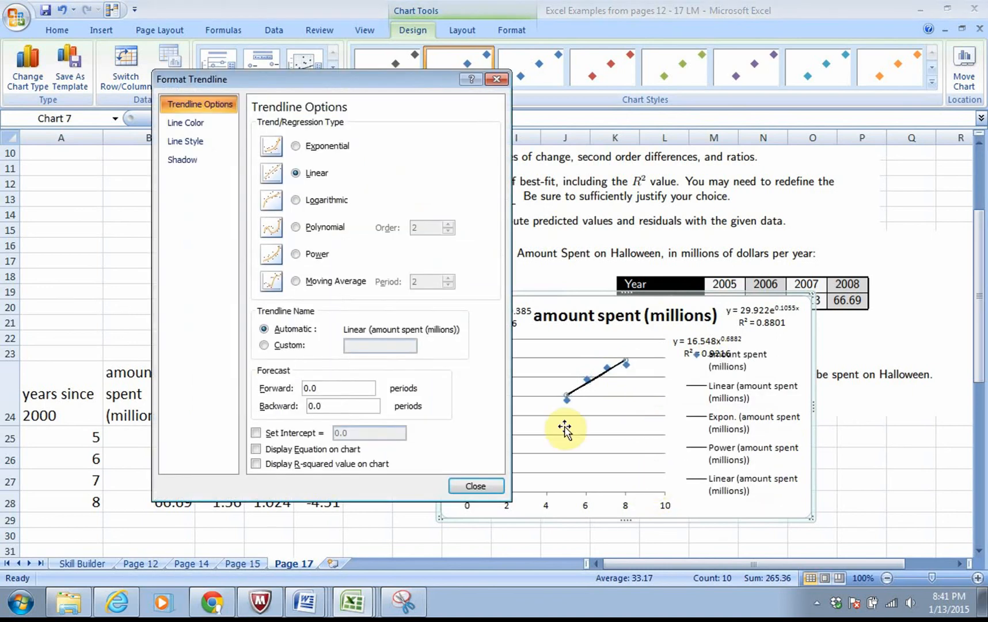
click(295, 226)
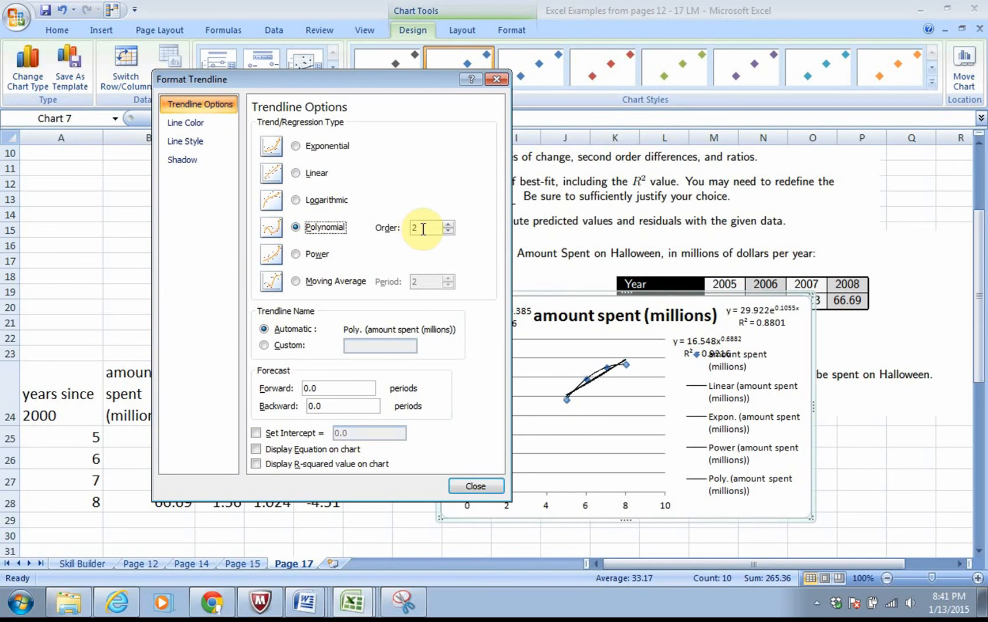
click(256, 448)
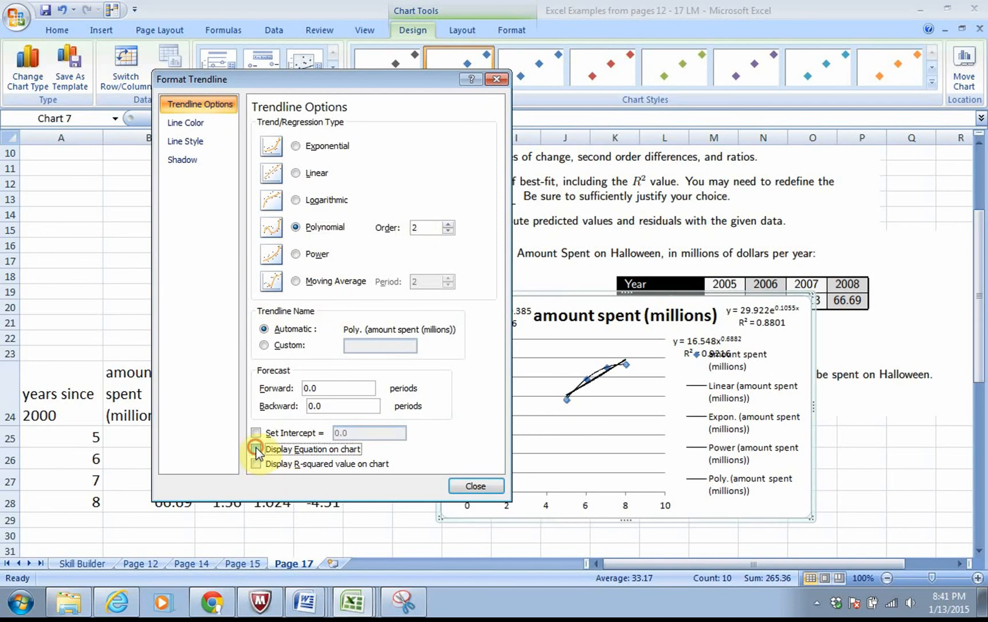
click(255, 464)
click(473, 487)
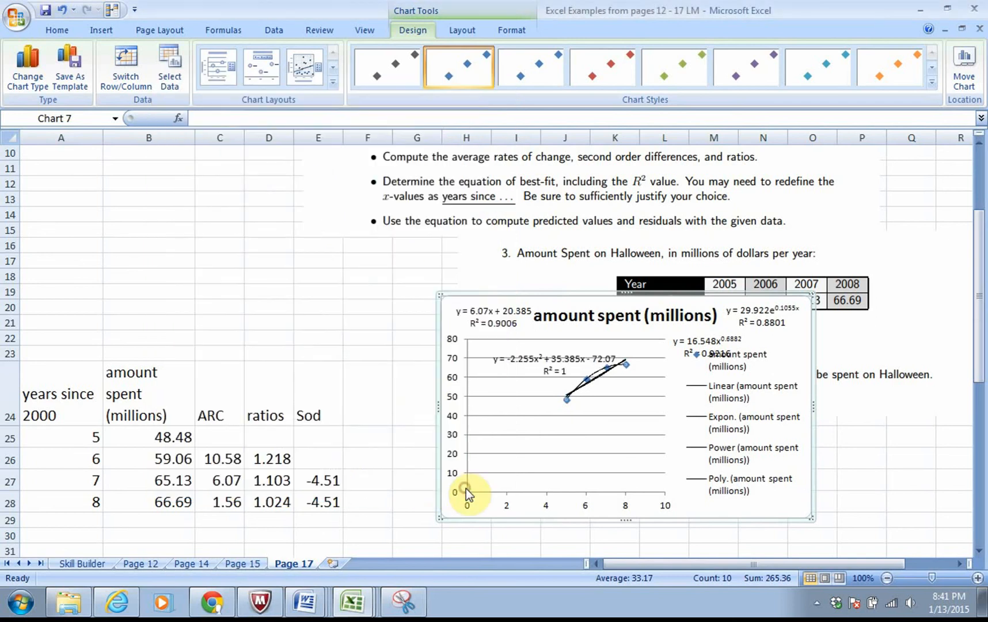
click(565, 363)
drag(544, 351, 529, 342)
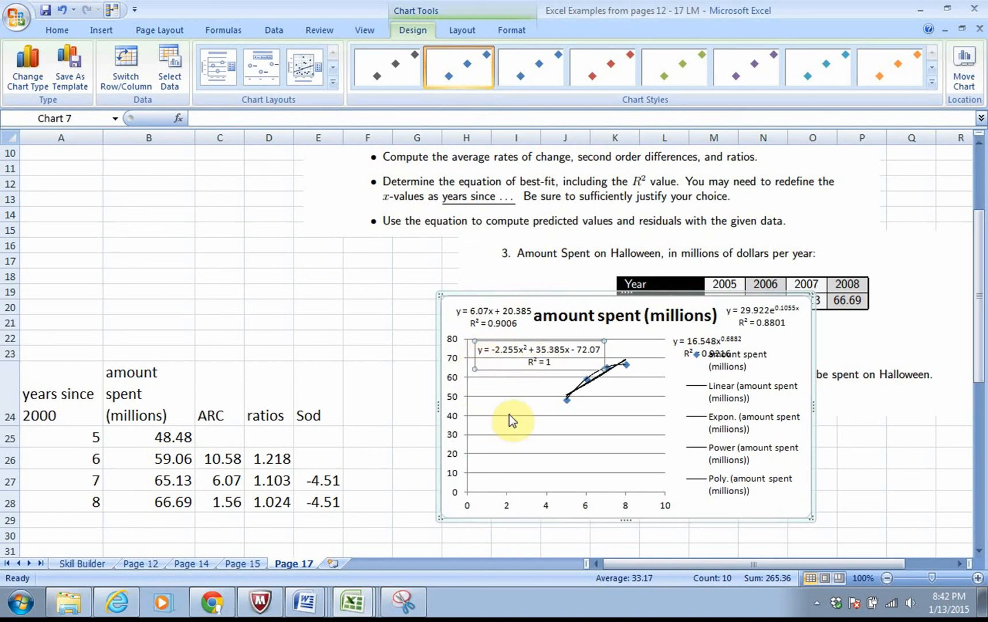
right_click(627, 367)
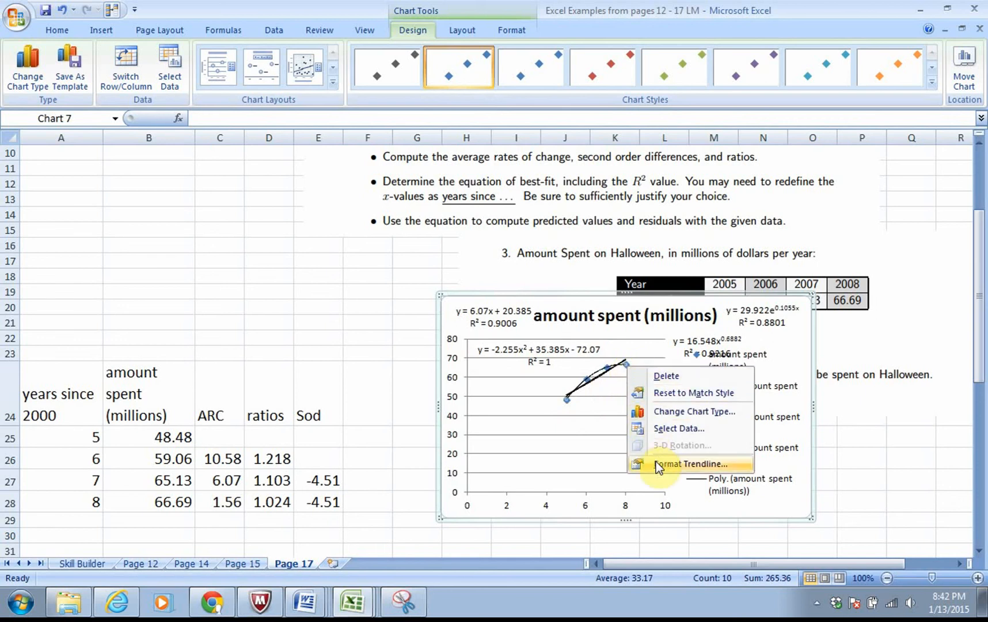
click(564, 400)
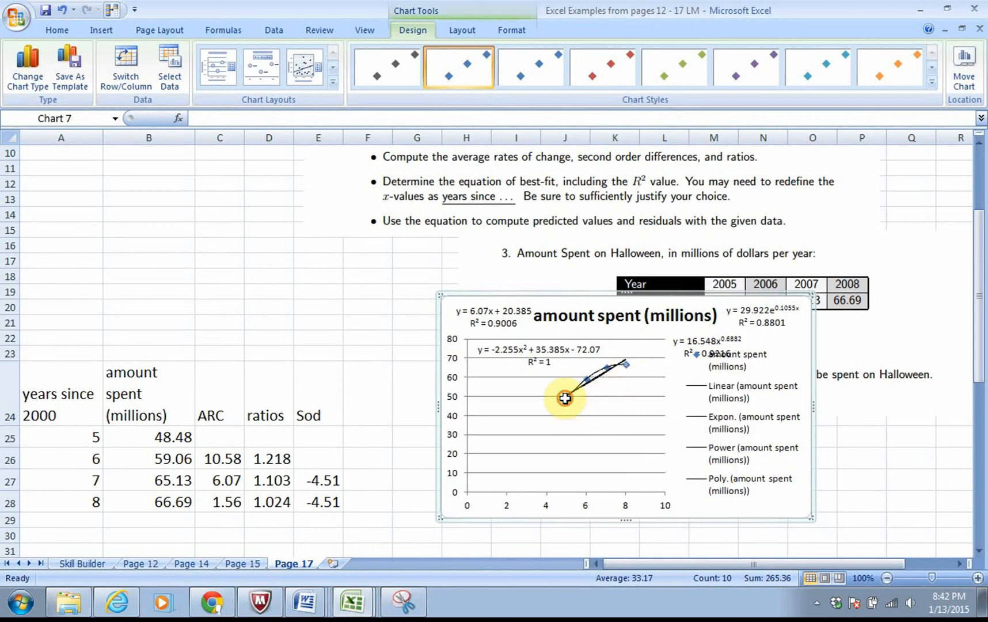
right_click(565, 399)
click(528, 411)
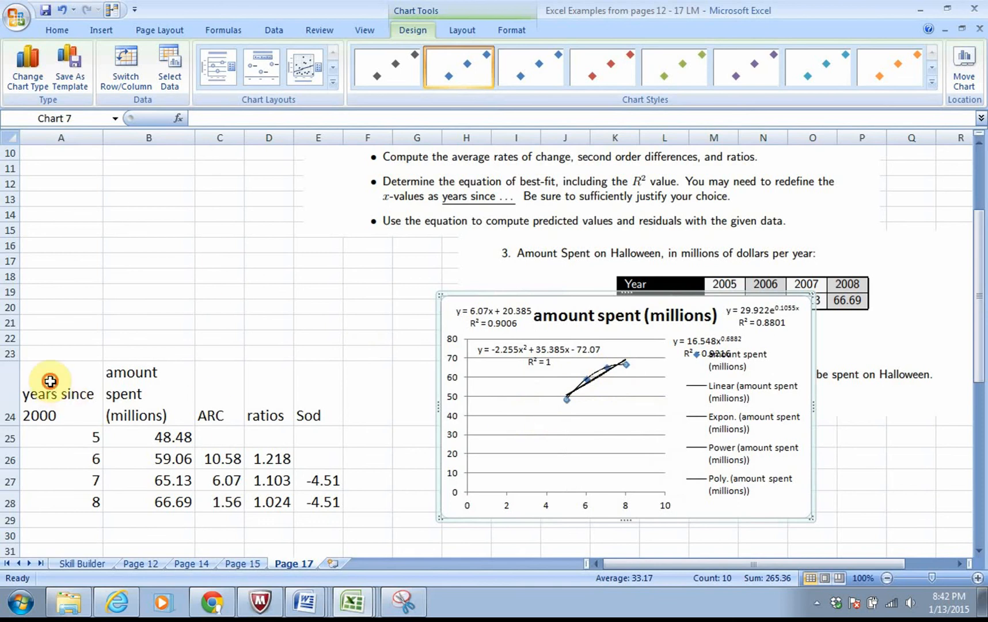
Step: Insert a second markers-only scatter chart from A24:B28 and move it above the data table, clear of the data values
drag(53, 384, 135, 486)
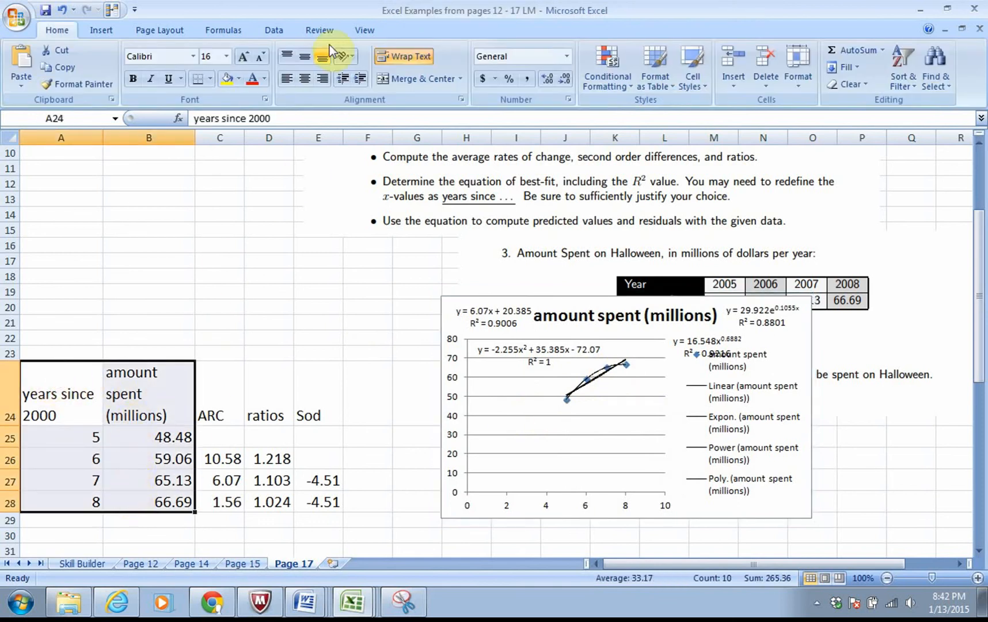
click(100, 32)
click(407, 63)
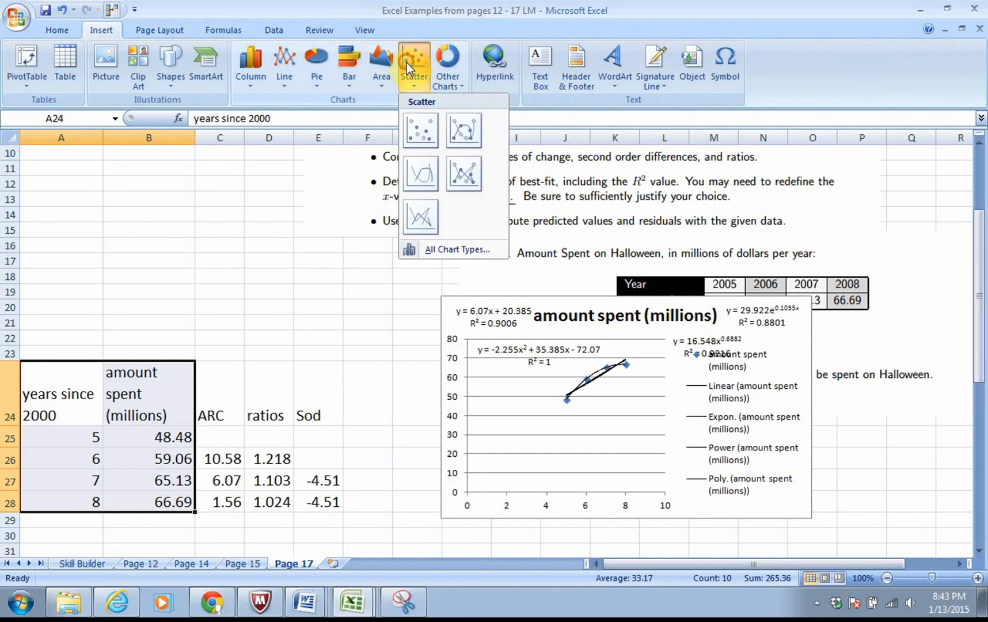
click(410, 123)
drag(339, 249, 141, 167)
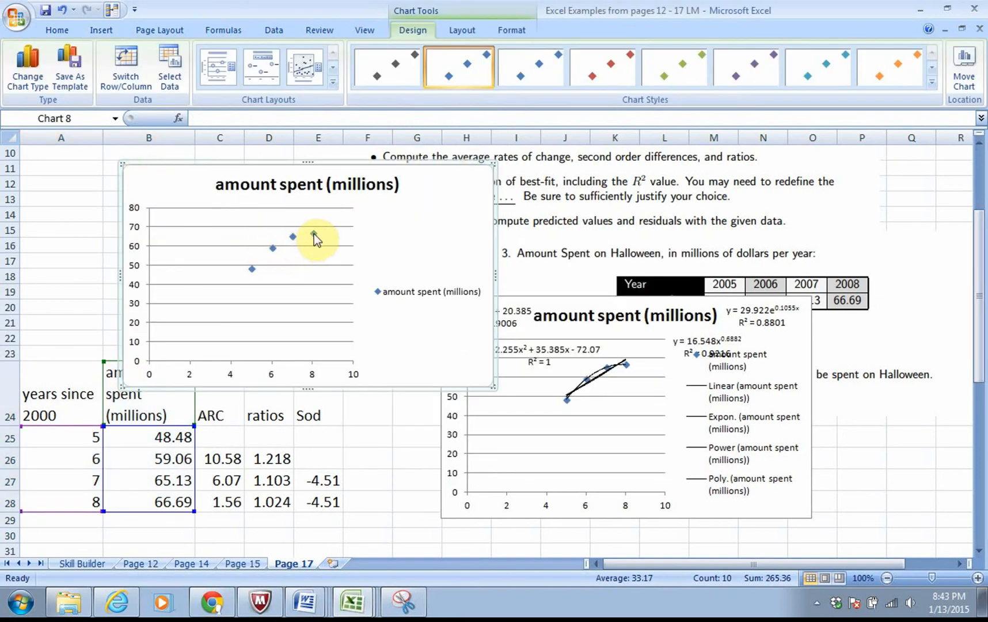
Step: Add a logarithmic trendline to the new scatter chart, showing its equation and R-squared value
click(314, 234)
right_click(314, 234)
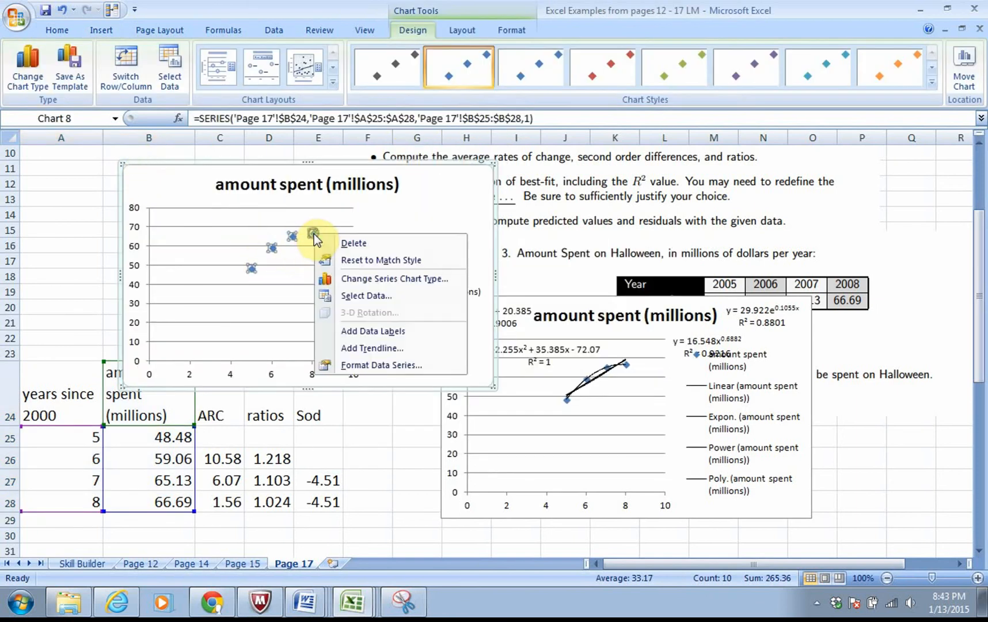
click(350, 348)
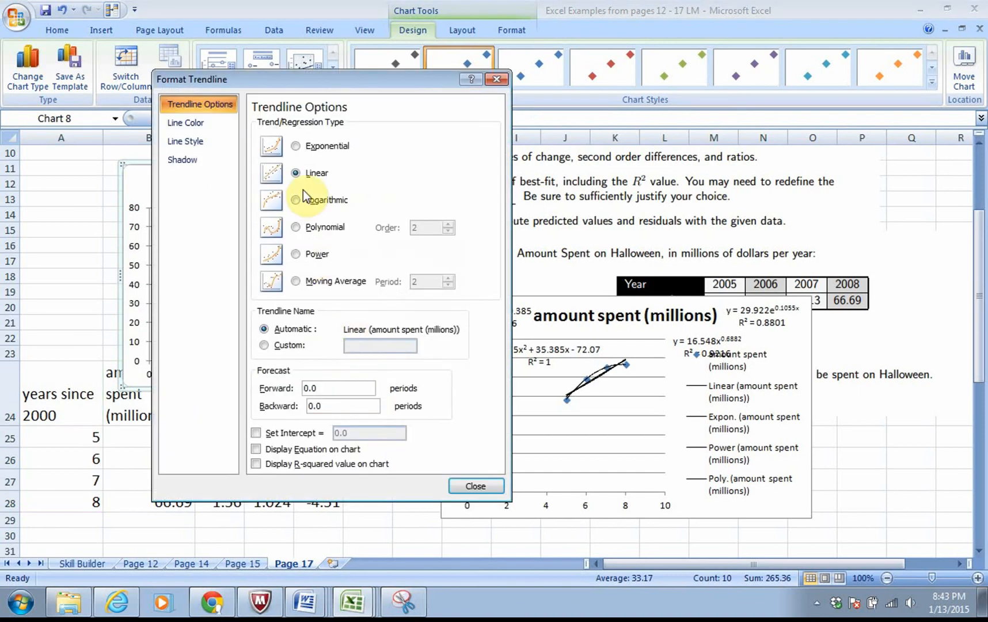
click(296, 200)
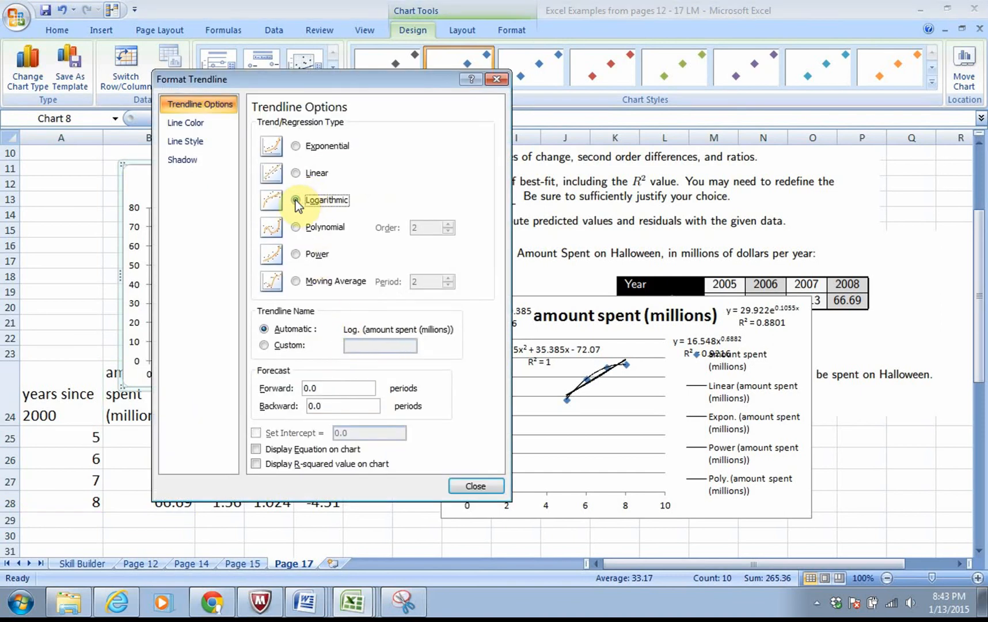
click(255, 449)
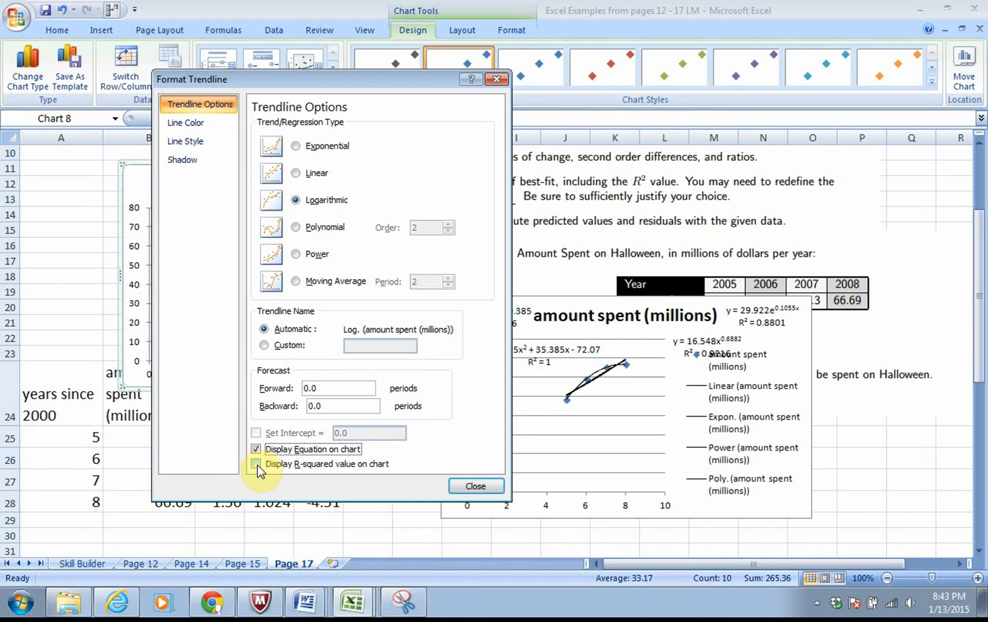
click(256, 463)
click(473, 486)
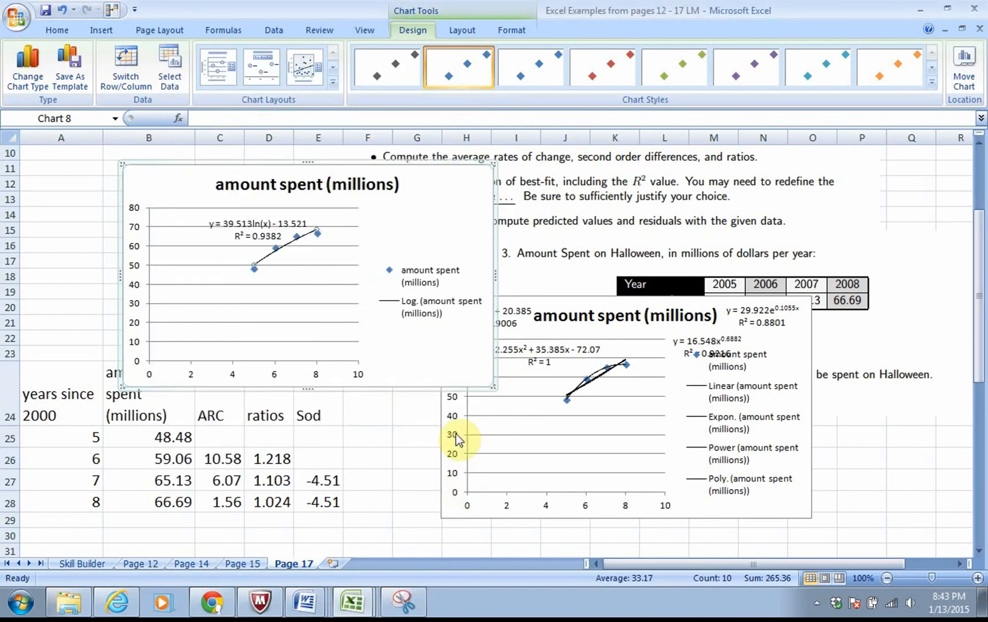
Step: Reposition the logarithmic chart above the data table so that the table headings and the first chart's equations are uncovered
scroll(328, 151, up, 1)
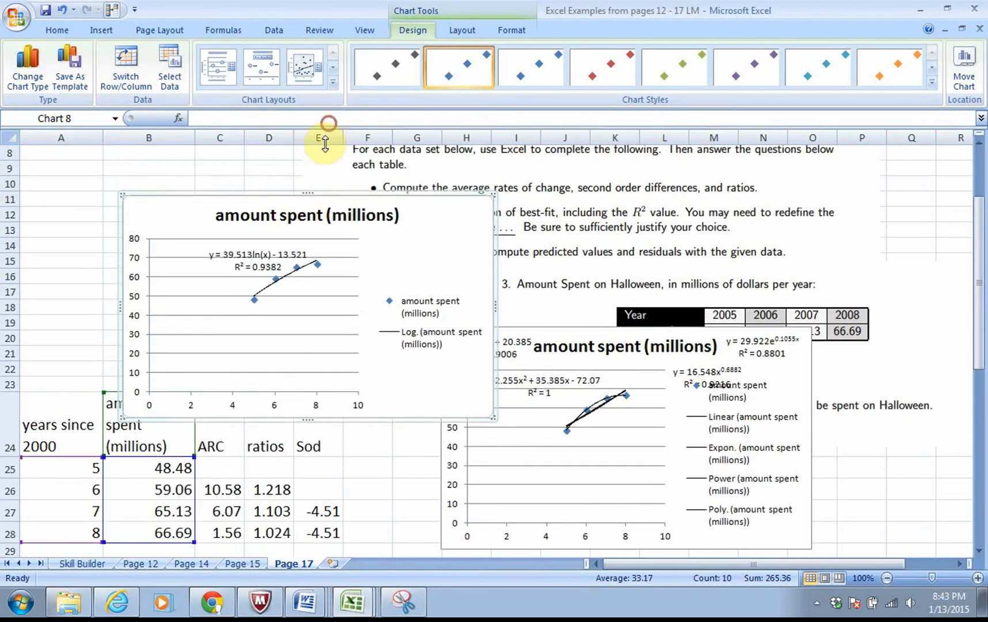
drag(257, 199, 191, 150)
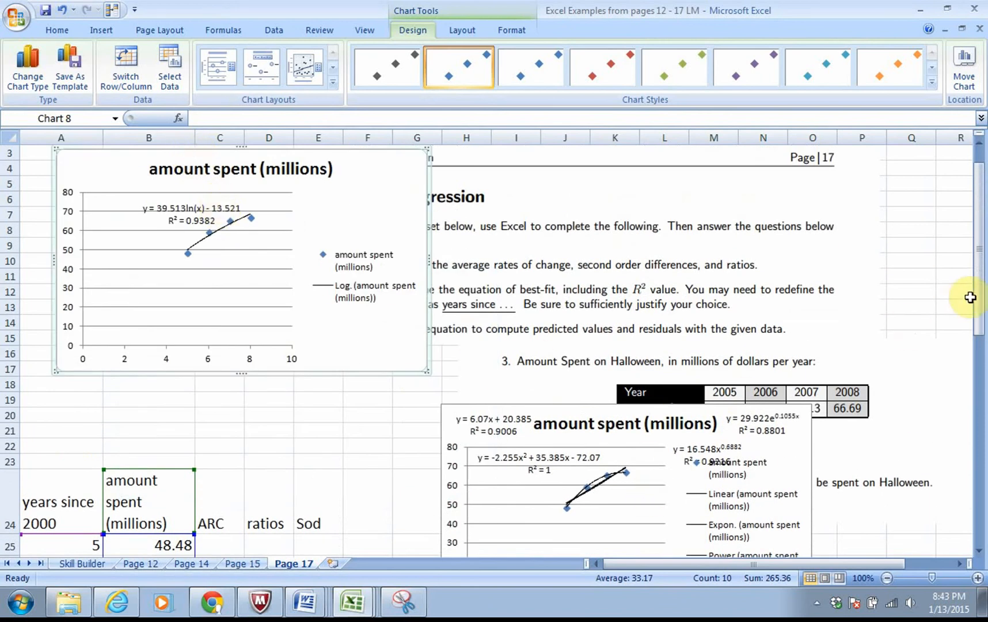
drag(979, 305, 981, 331)
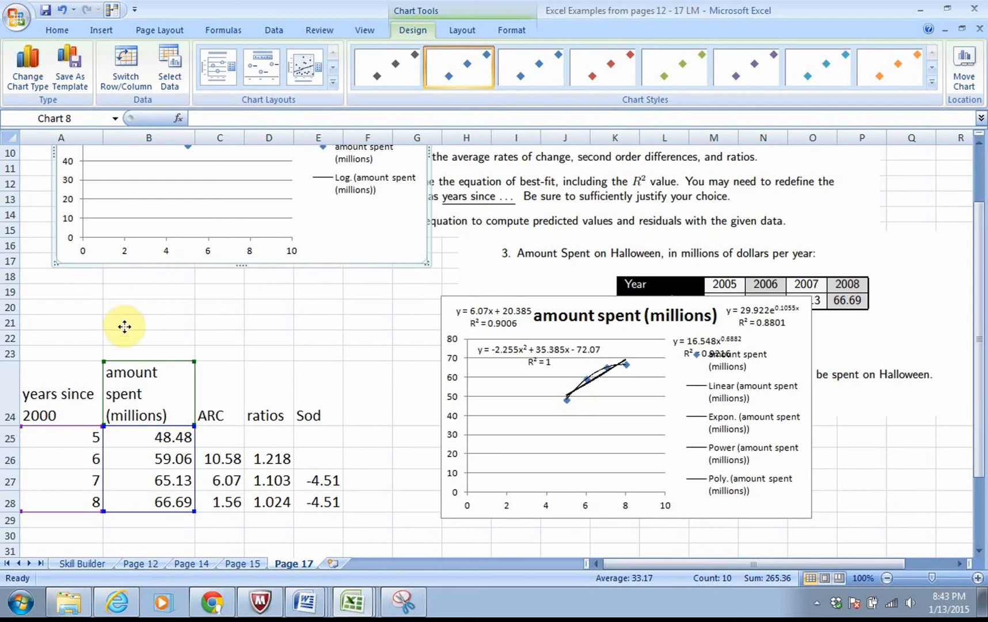
drag(125, 326, 133, 326)
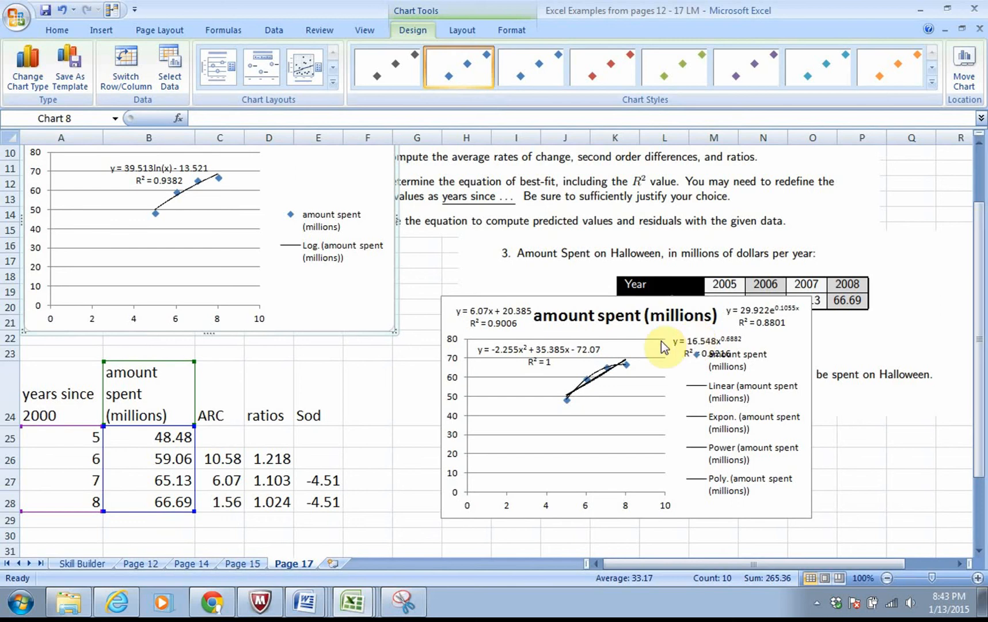
Step: Widen column F and enter the heading "LN prediction" in F24
click(360, 396)
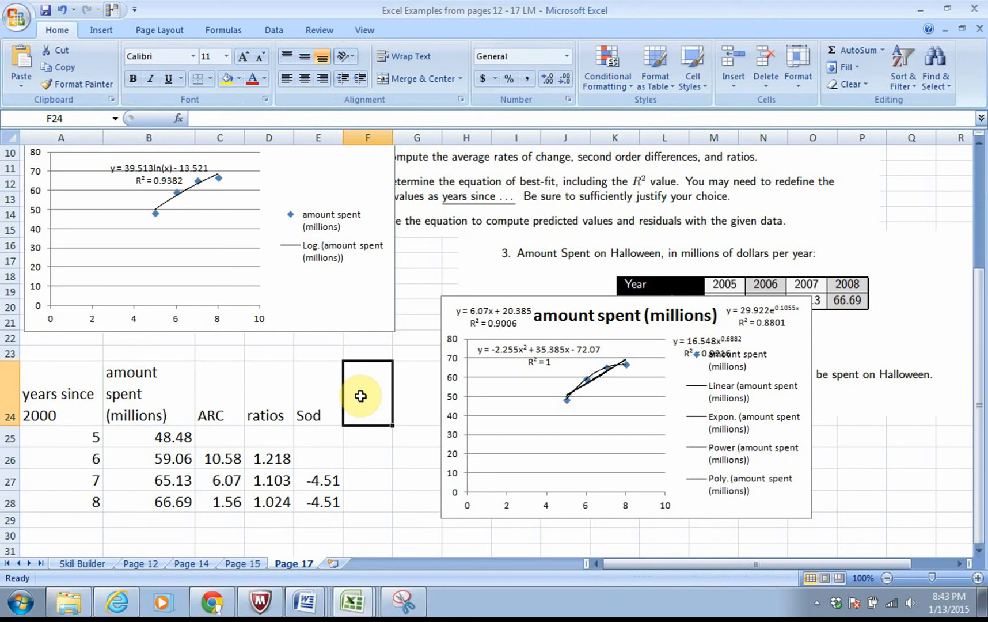
drag(393, 138, 429, 138)
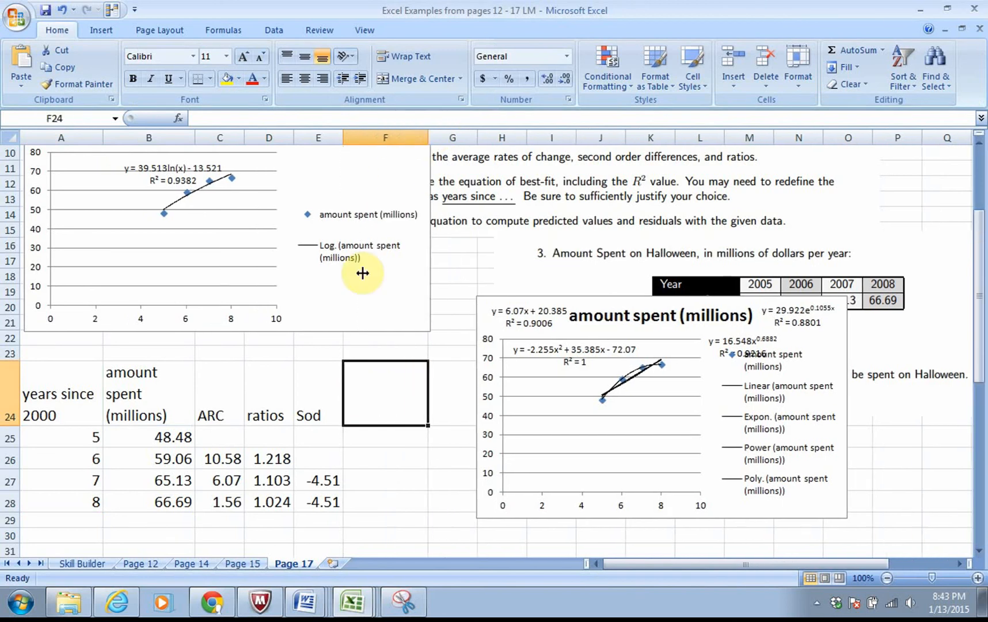
double_click(370, 401)
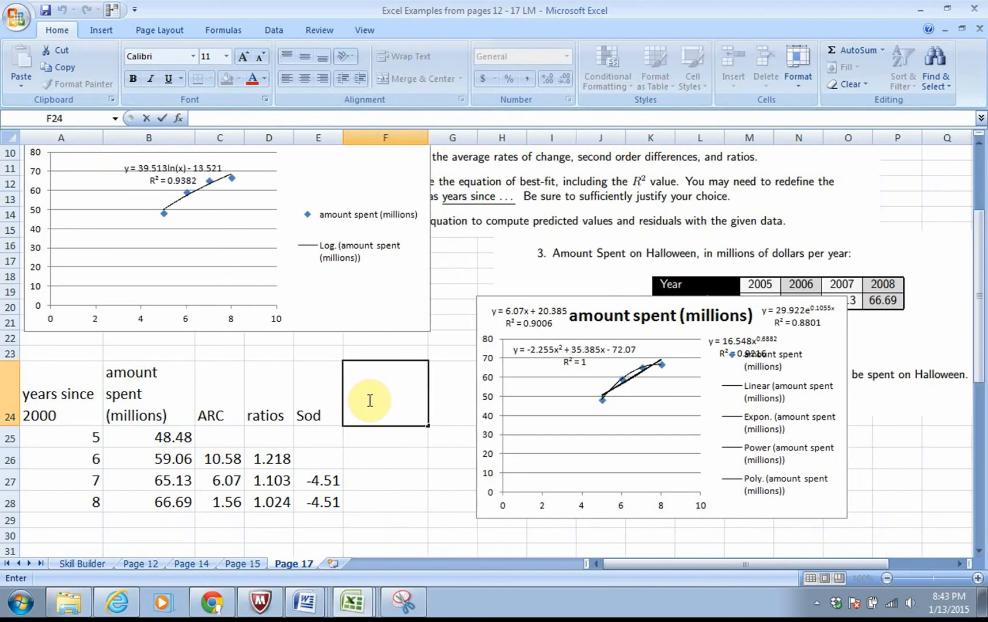
text(LN prediction)
Step: Calculate the logarithmic predictions in F25:F28 by entering =39.513*LN(A25)-13.521 in F25 and filling it down
click(364, 439)
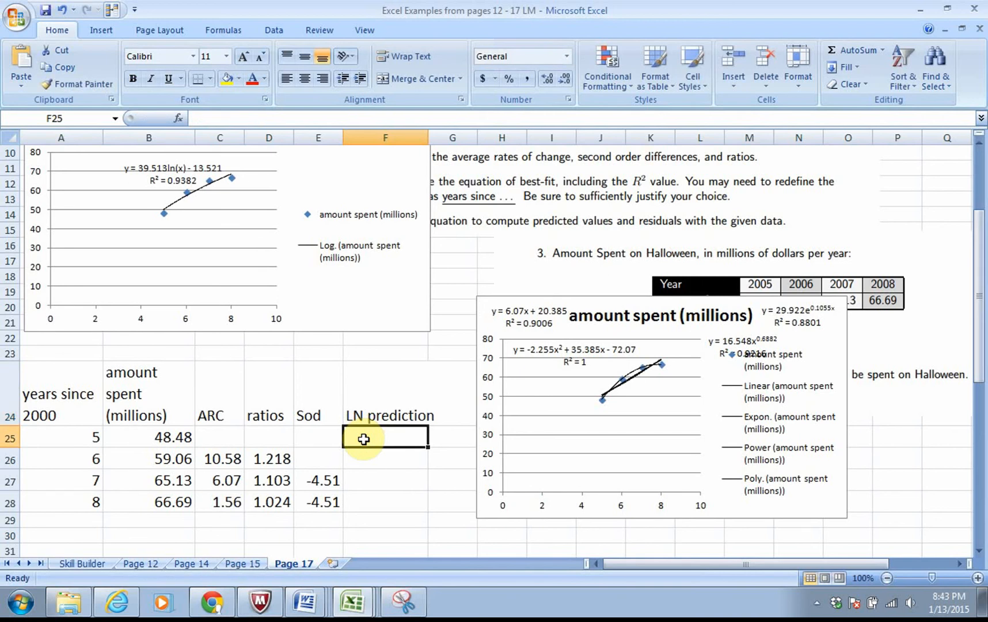
text(=)
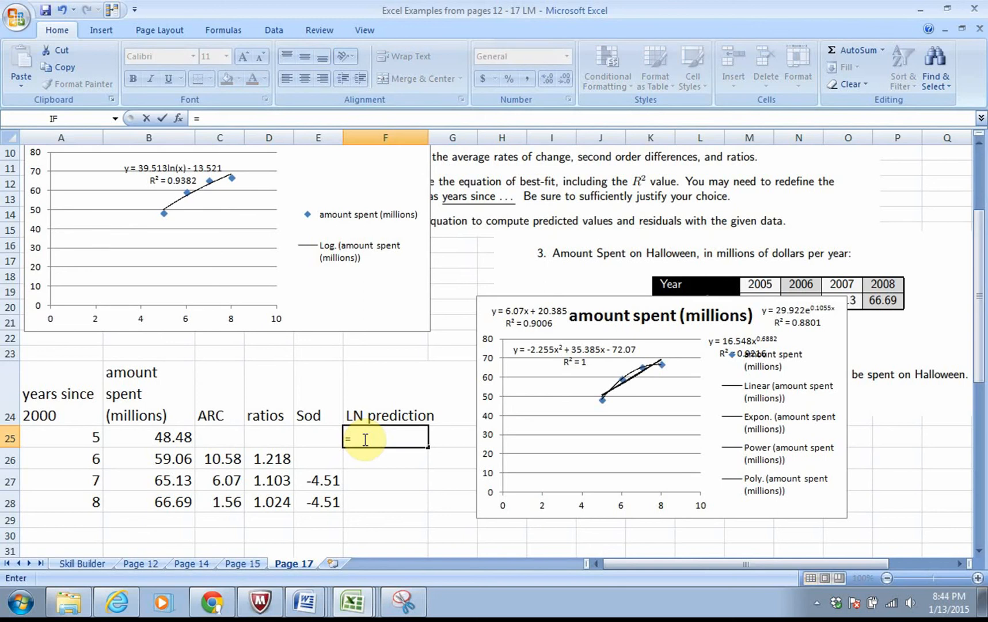
text(39.)
double_click(365, 438)
text(39.513*ln)
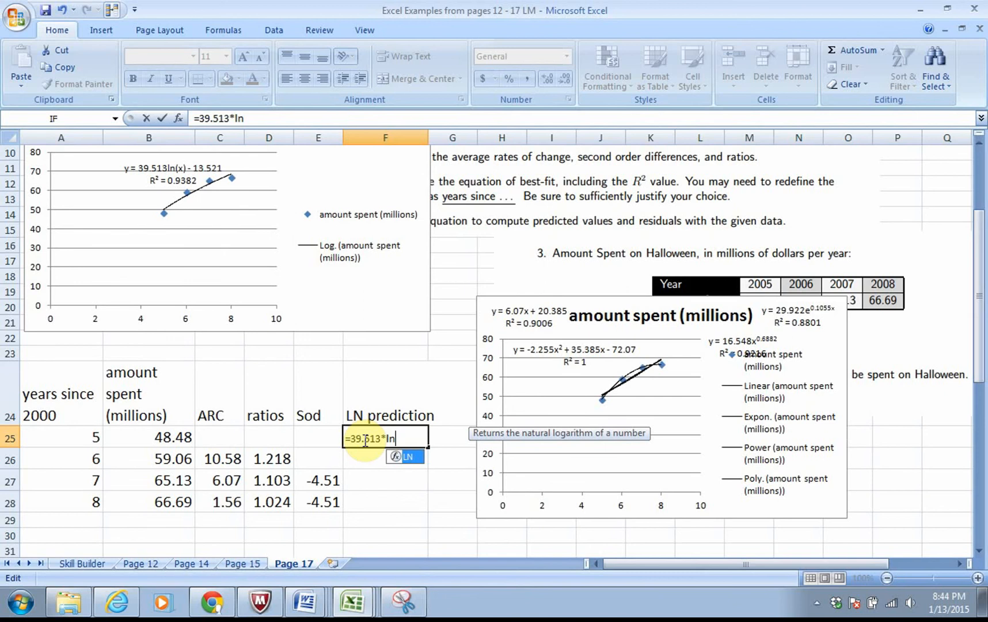
double_click(411, 457)
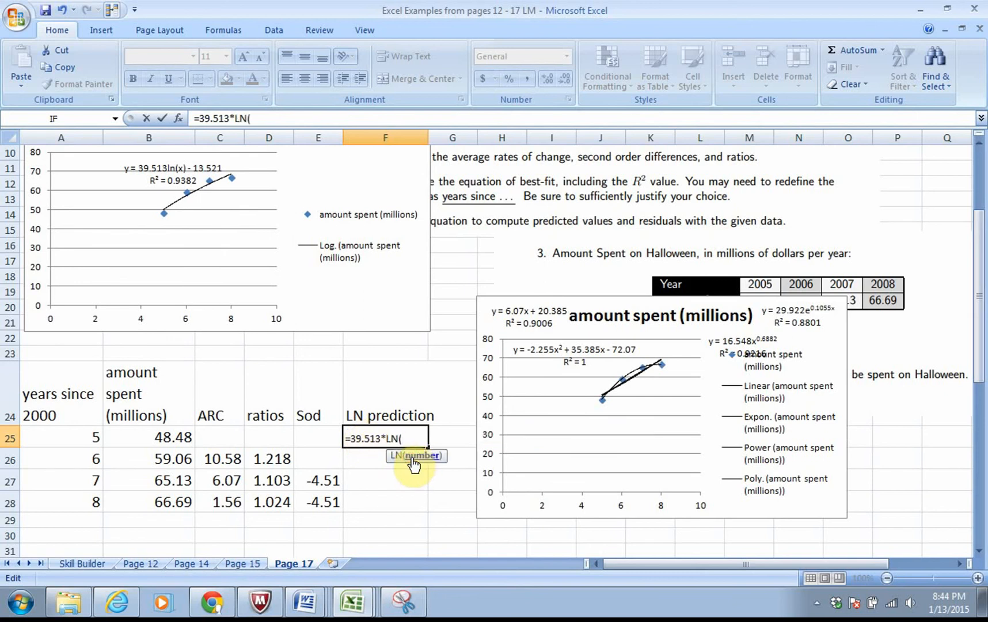
click(64, 439)
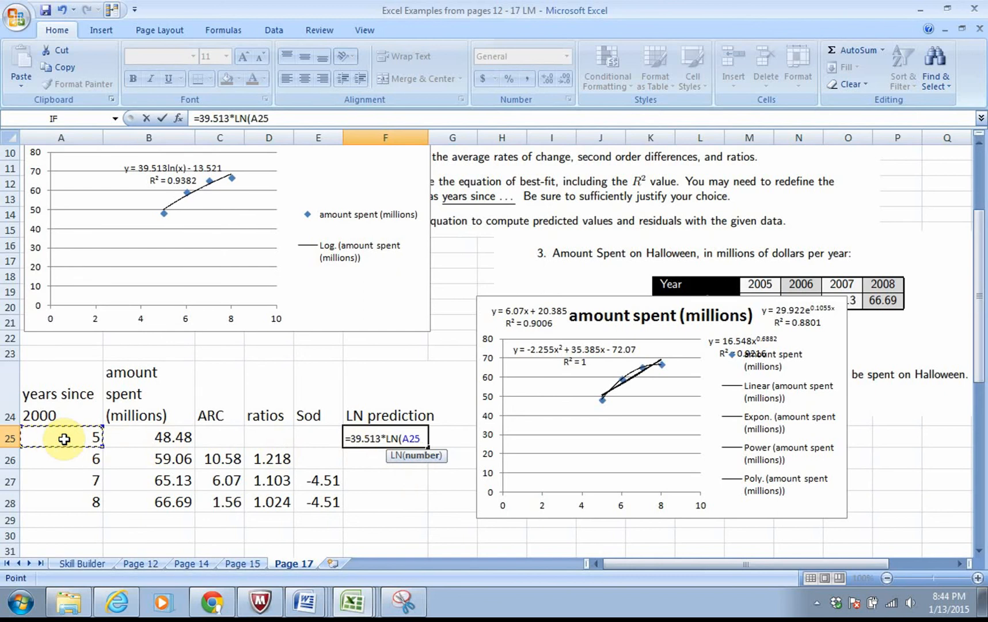
text())
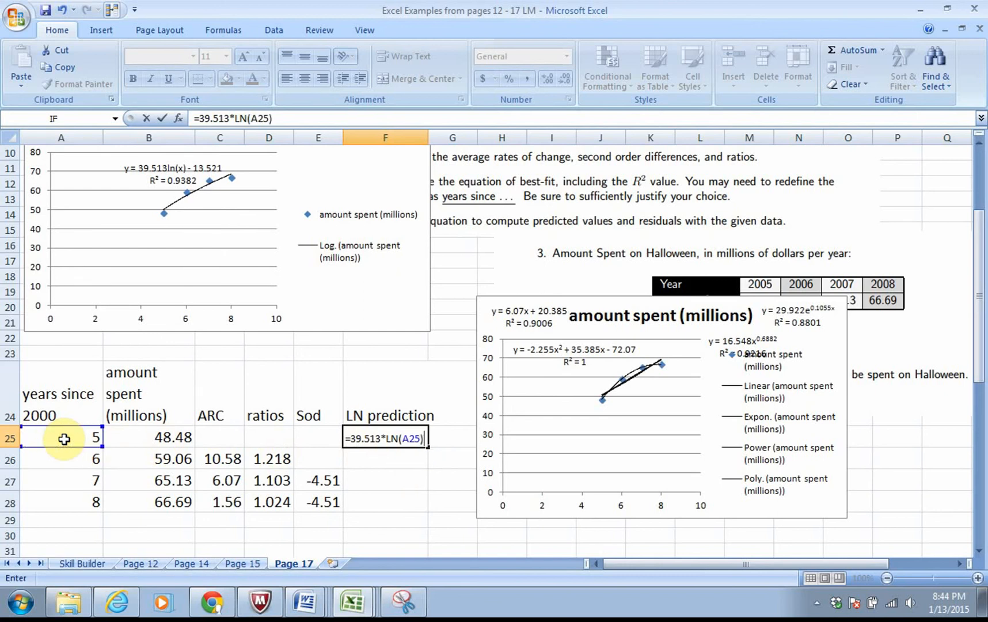
text(-13.521)
key(Return)
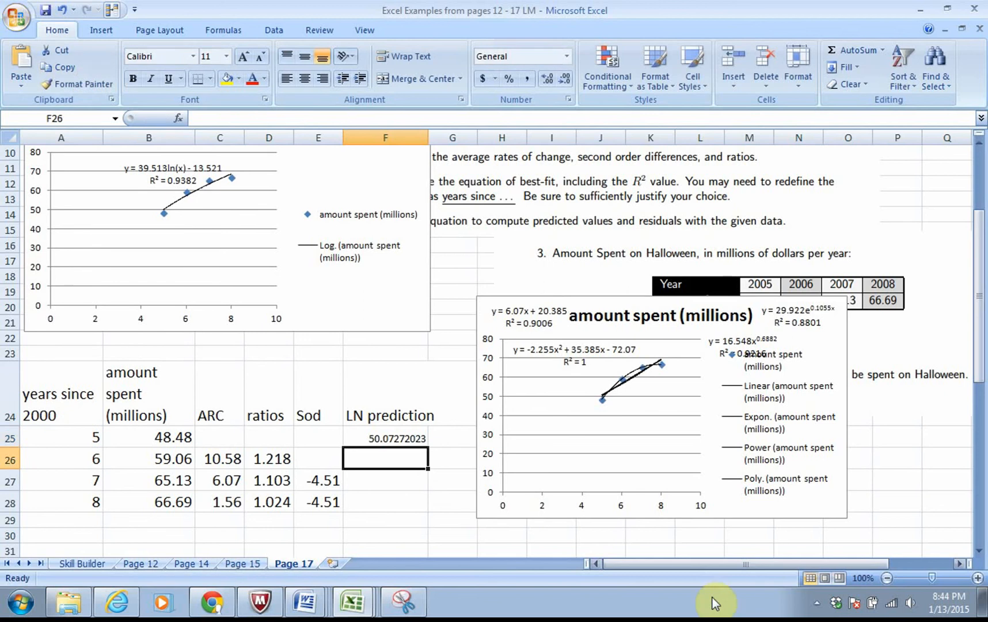
click(408, 438)
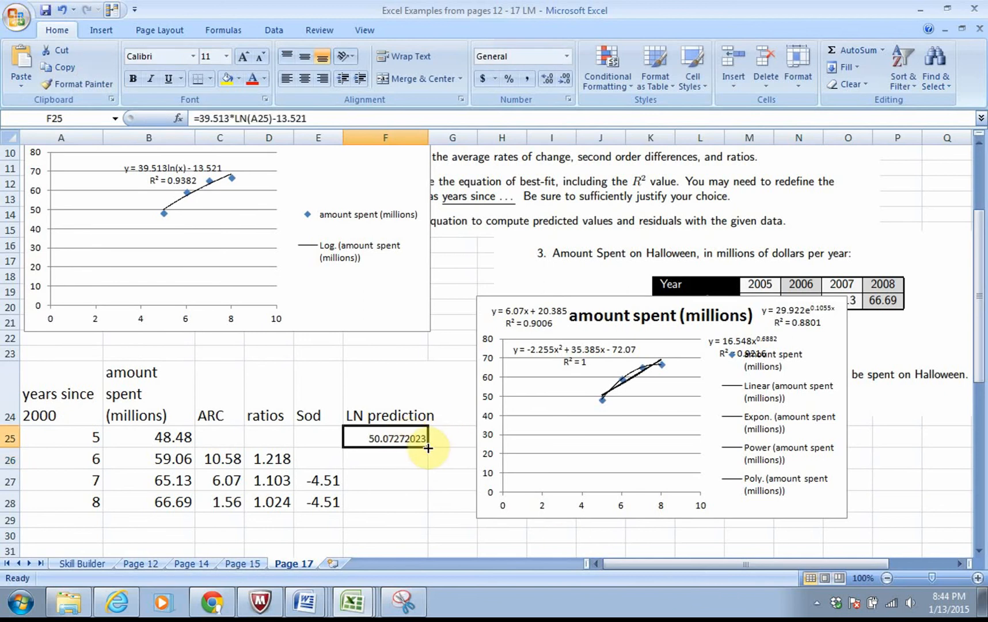
drag(427, 447, 426, 507)
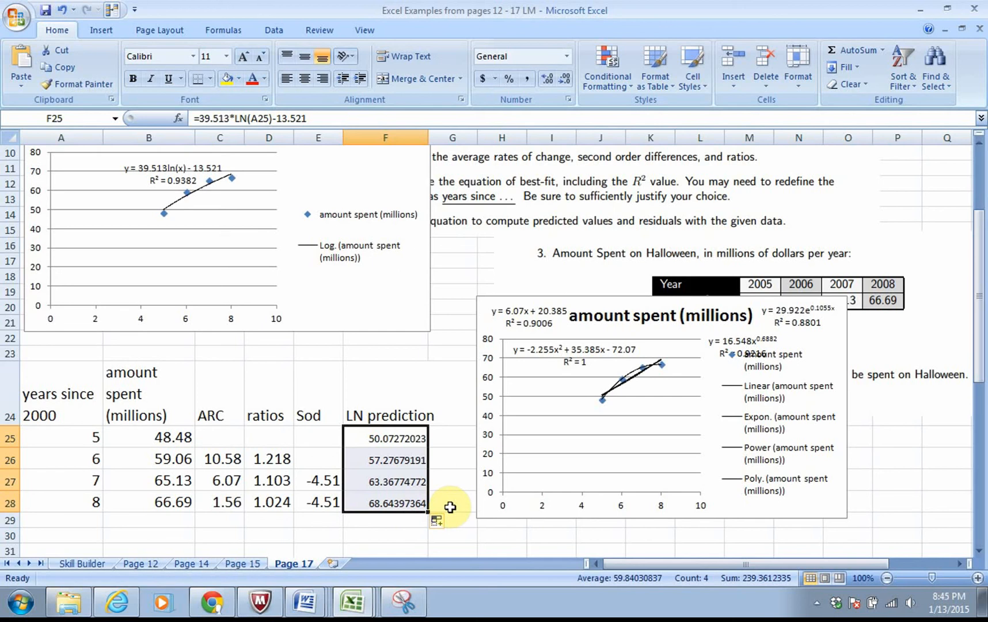
Step: Enter 10 in A29 below the years since 2000 to extend the logarithmic prediction to 2010
click(81, 522)
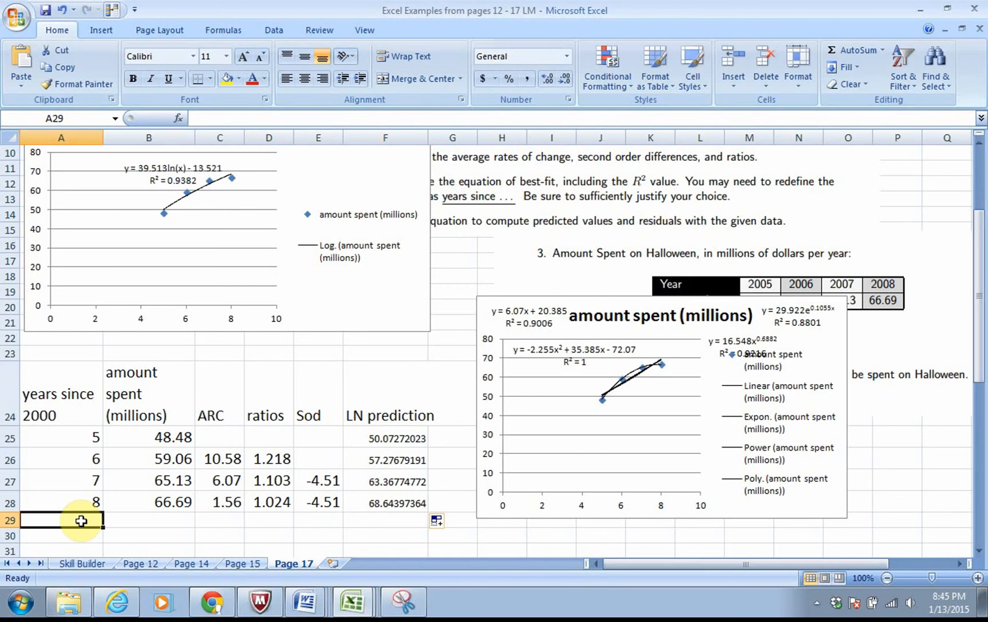
text(10)
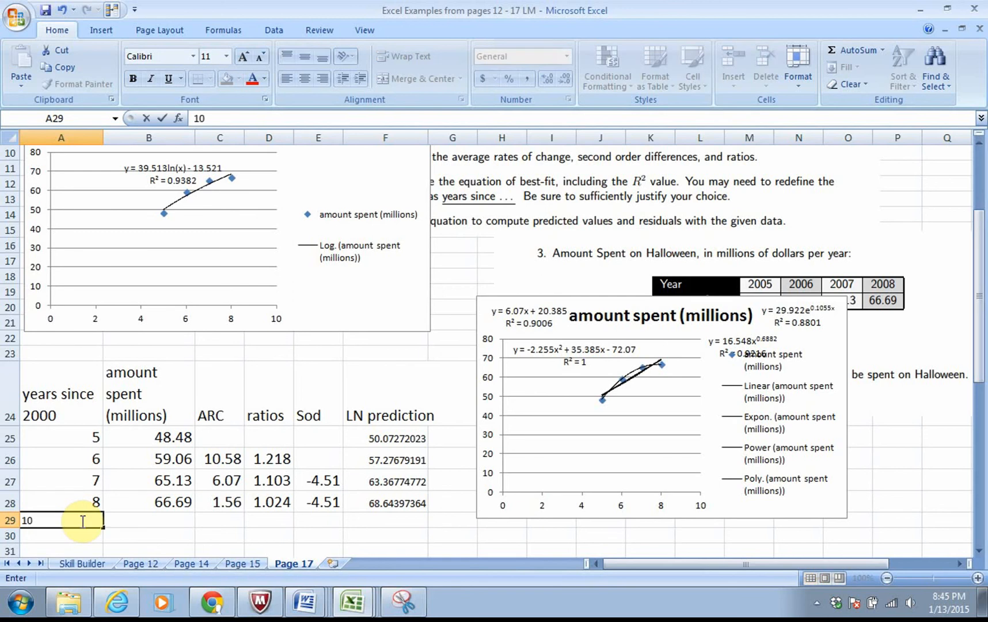
key(Return)
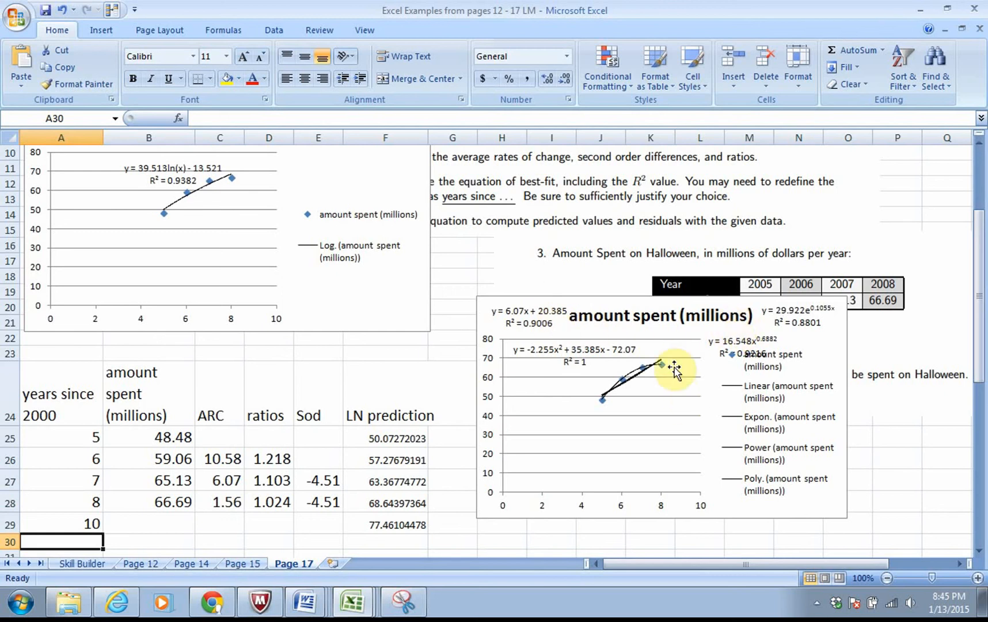
Step: Move the chart with the linear, exponential, power and polynomial trendlines down to uncover the Halloween data table and questions (A) and (B)
click(600, 311)
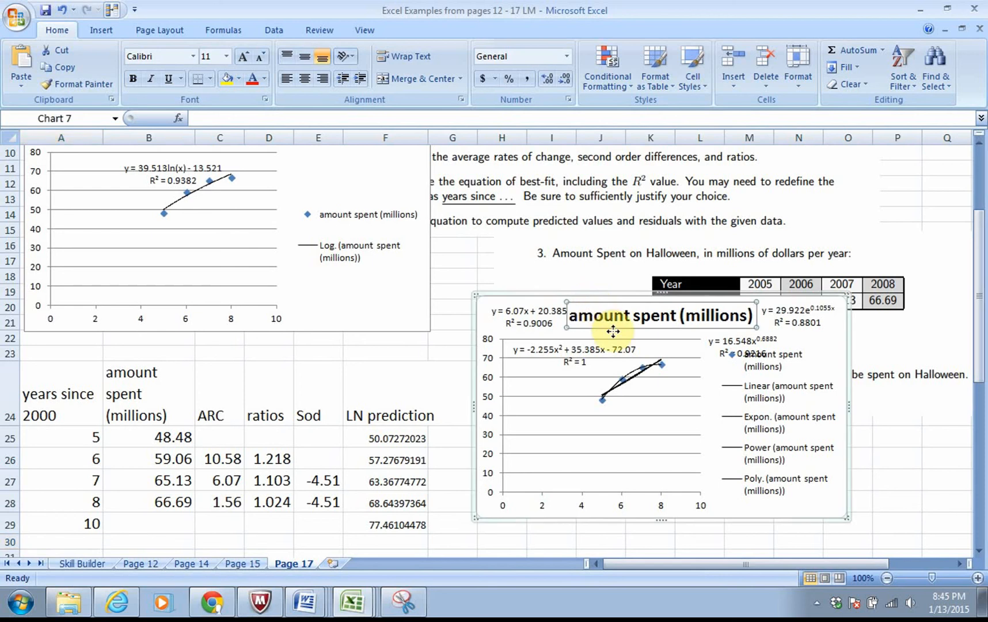
click(538, 301)
drag(571, 421, 611, 548)
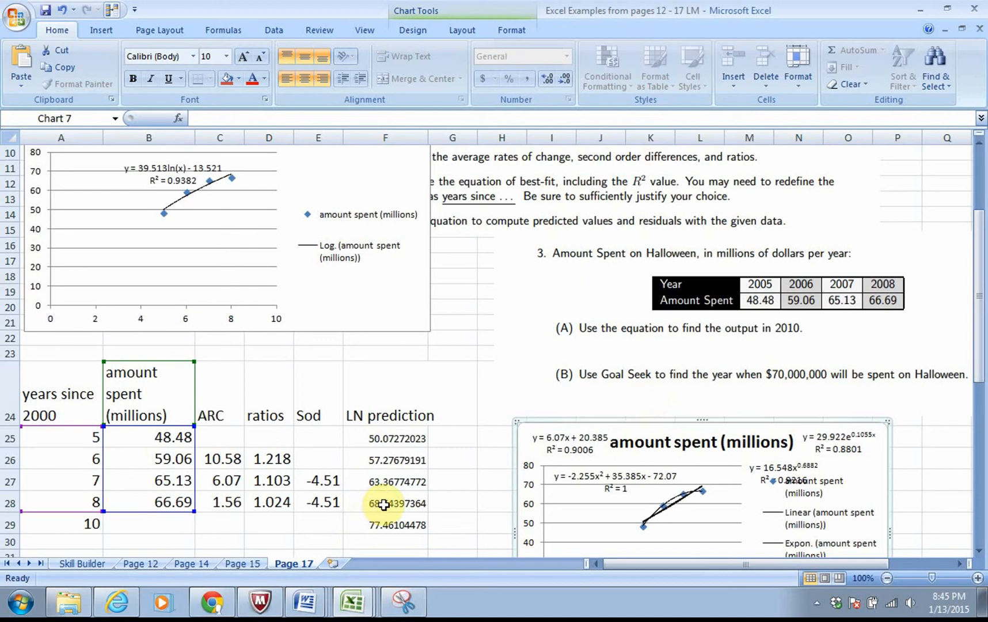
Step: Enter 7.5 in A30 as a starting guess for the year value
click(83, 540)
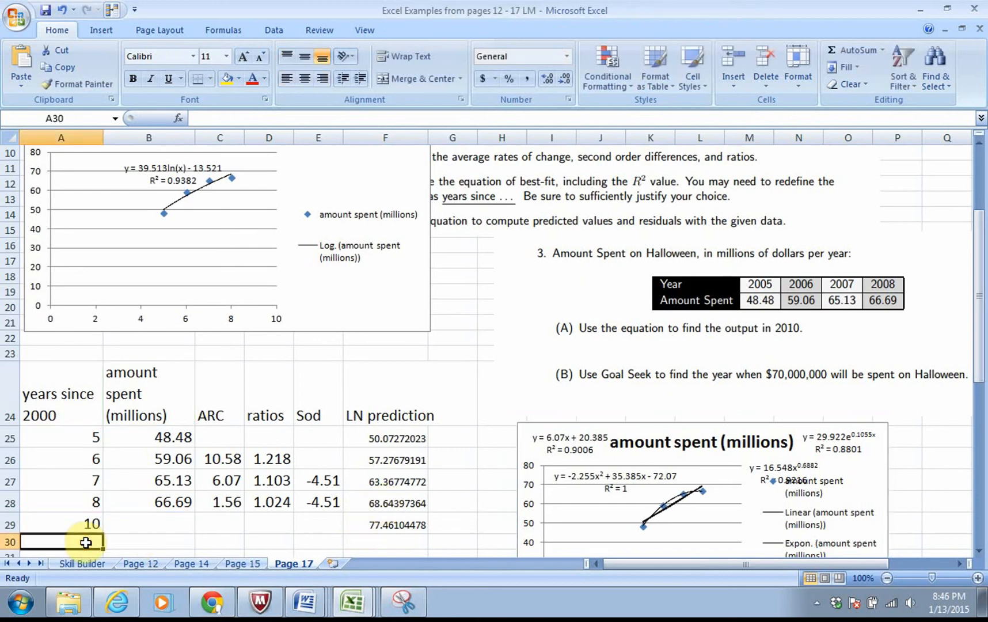
text(7.5)
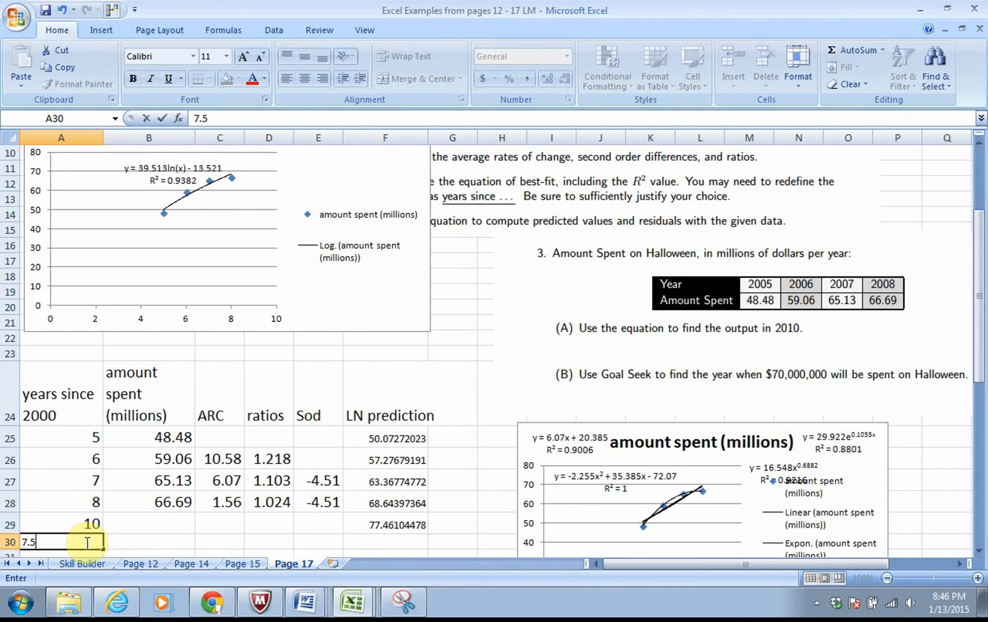
key(Return)
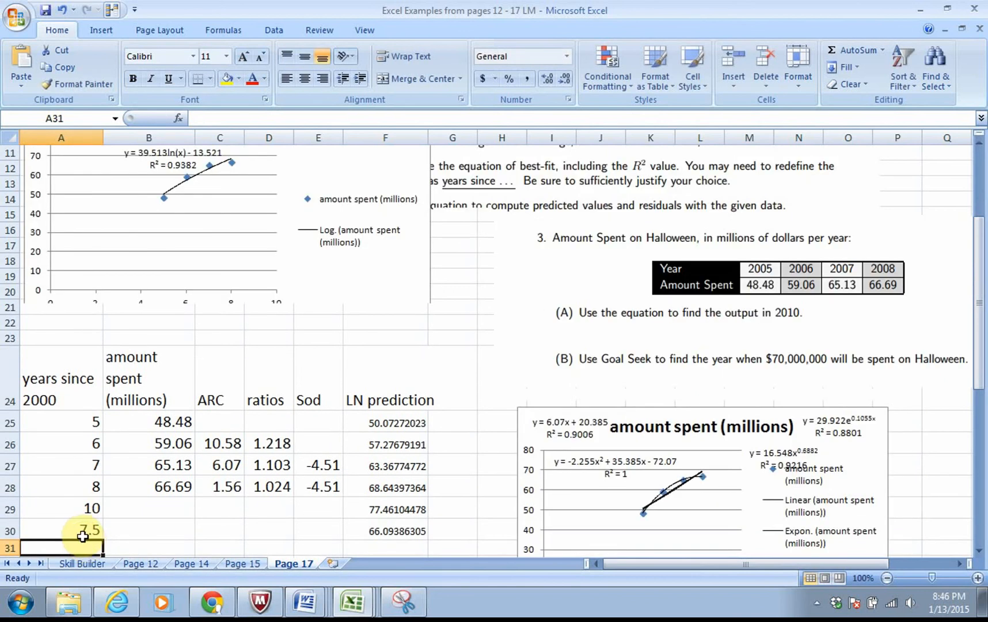
Step: Run Goal Seek to set the prediction in F30 to 70 by changing cell A30, and accept the solution
click(391, 534)
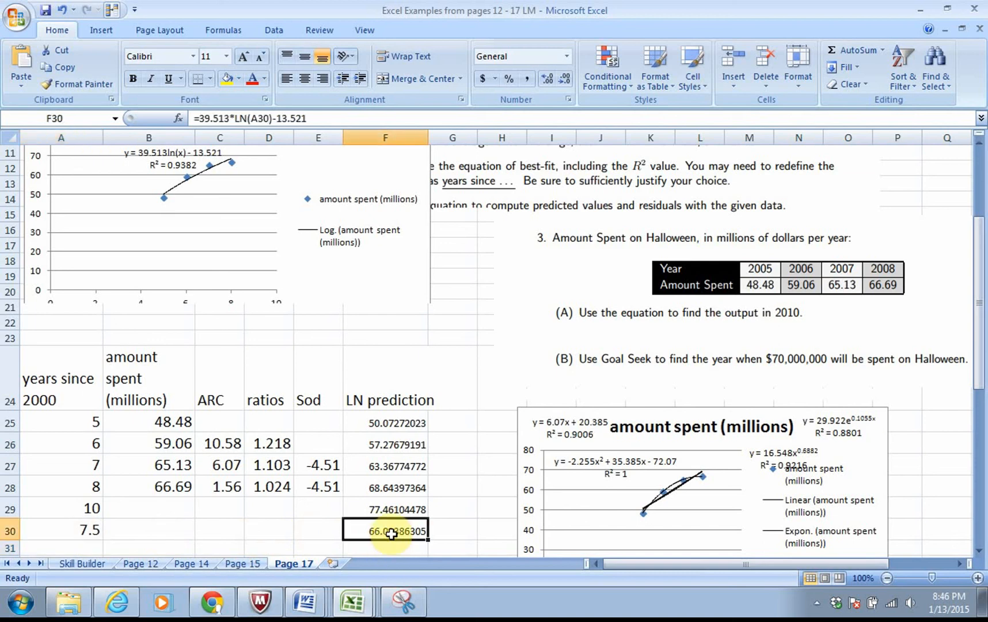
click(278, 30)
click(701, 67)
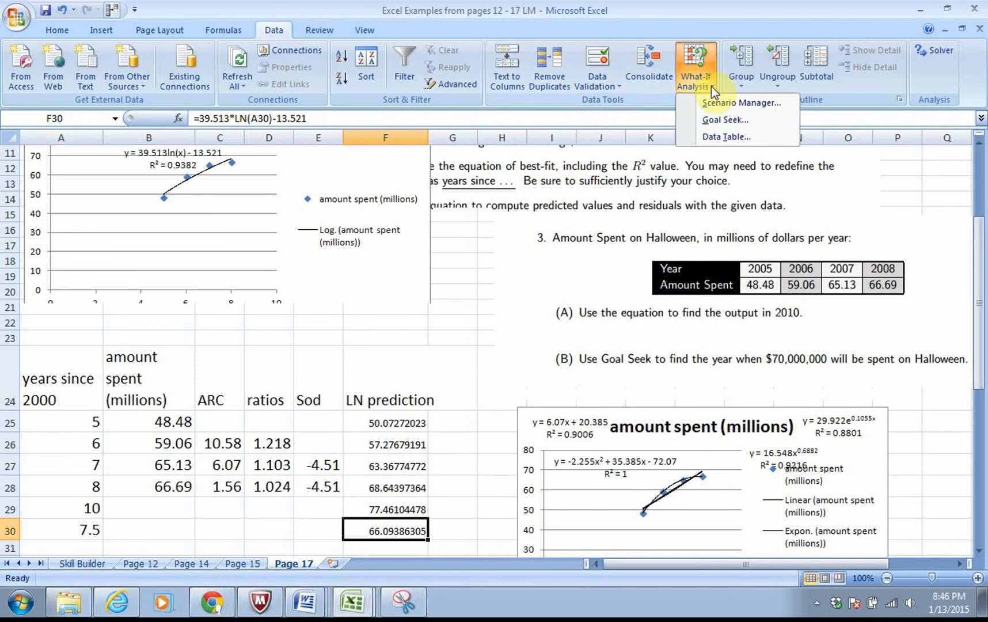
click(720, 117)
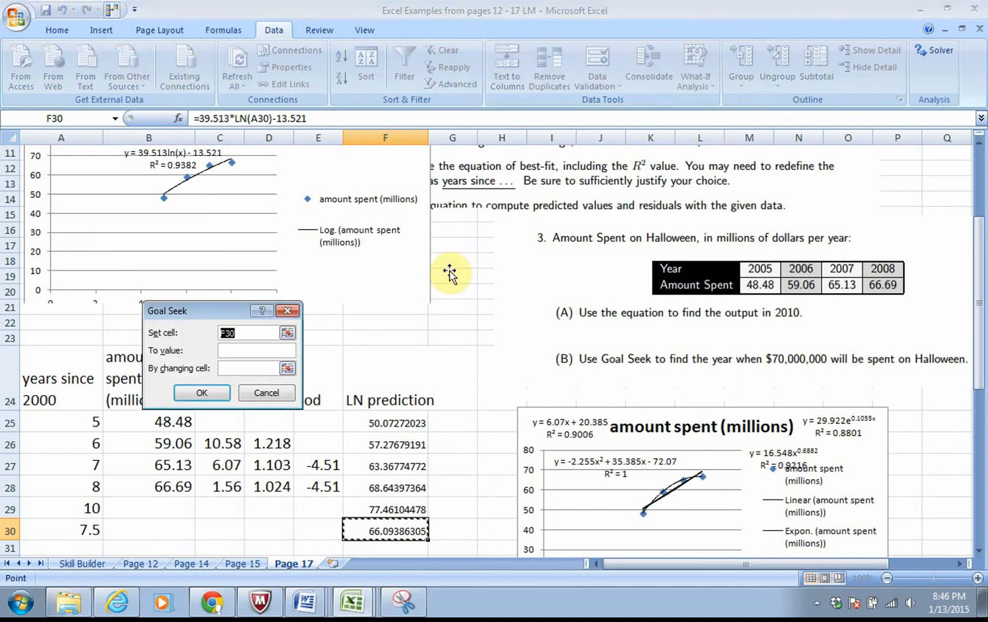
click(232, 349)
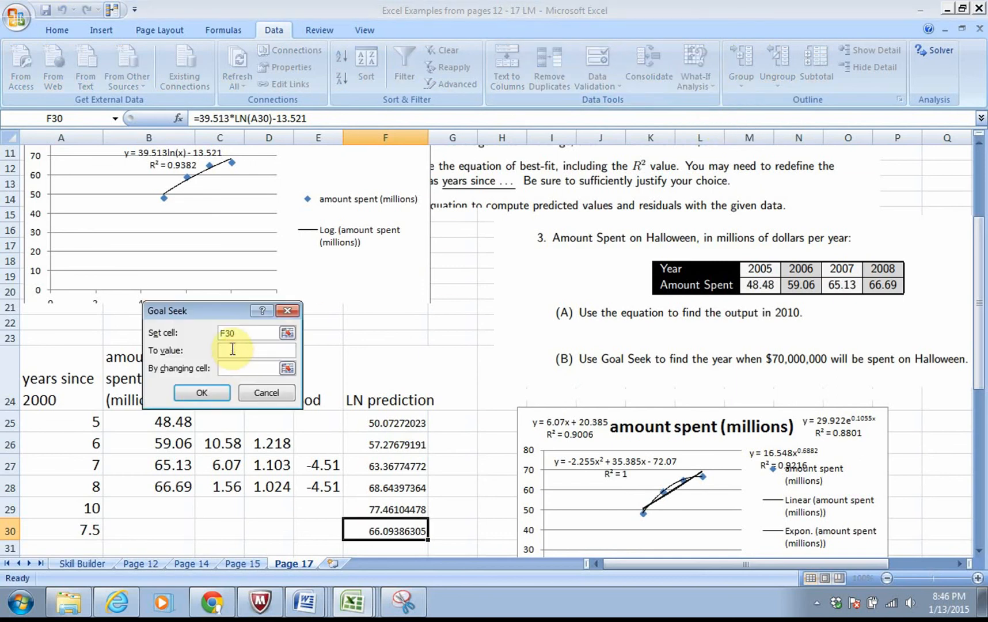
text(70)
click(233, 366)
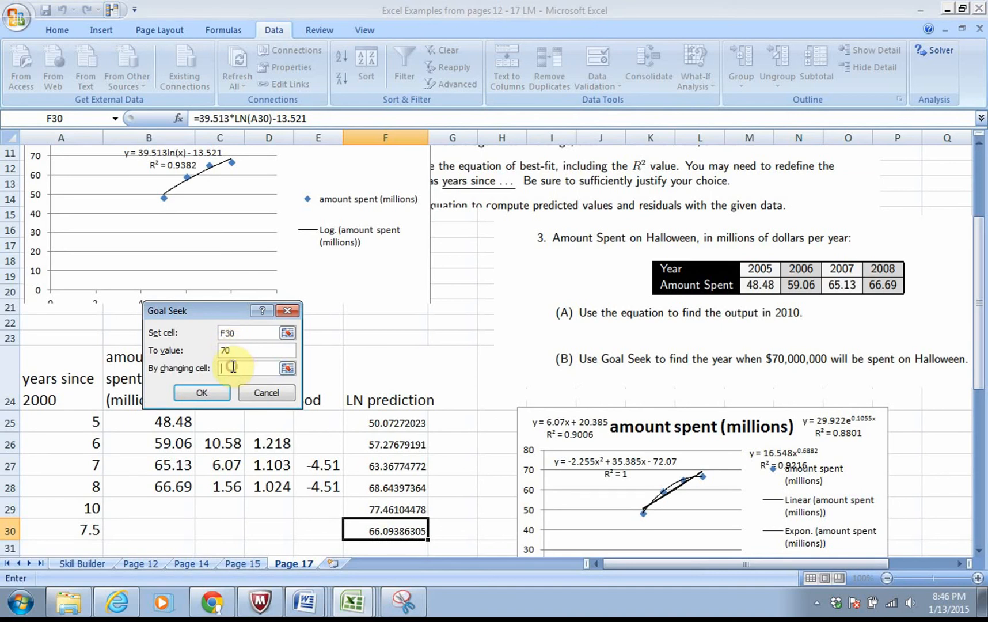
click(70, 534)
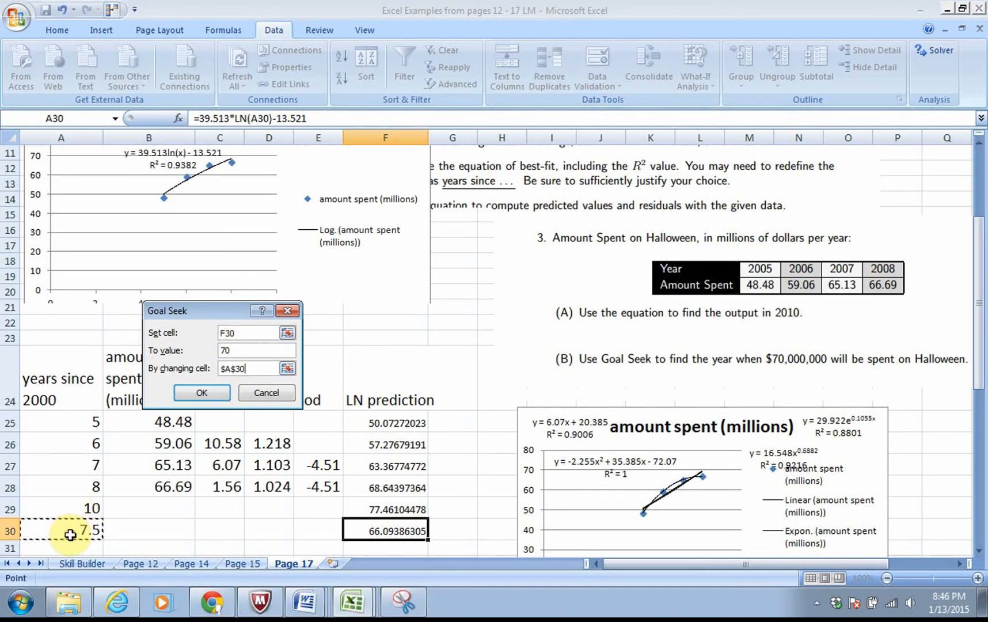
click(203, 392)
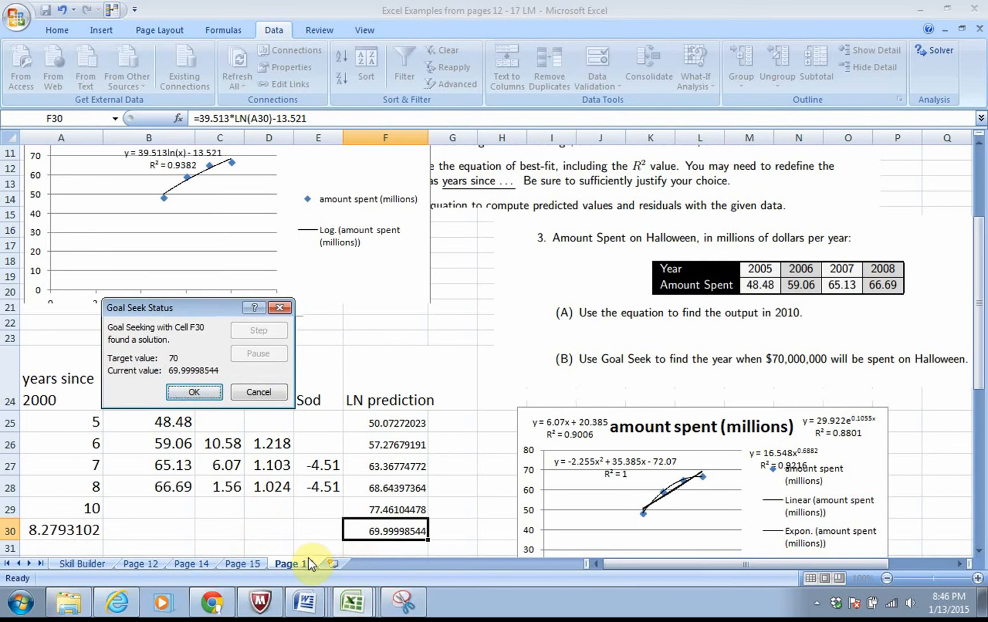
click(209, 392)
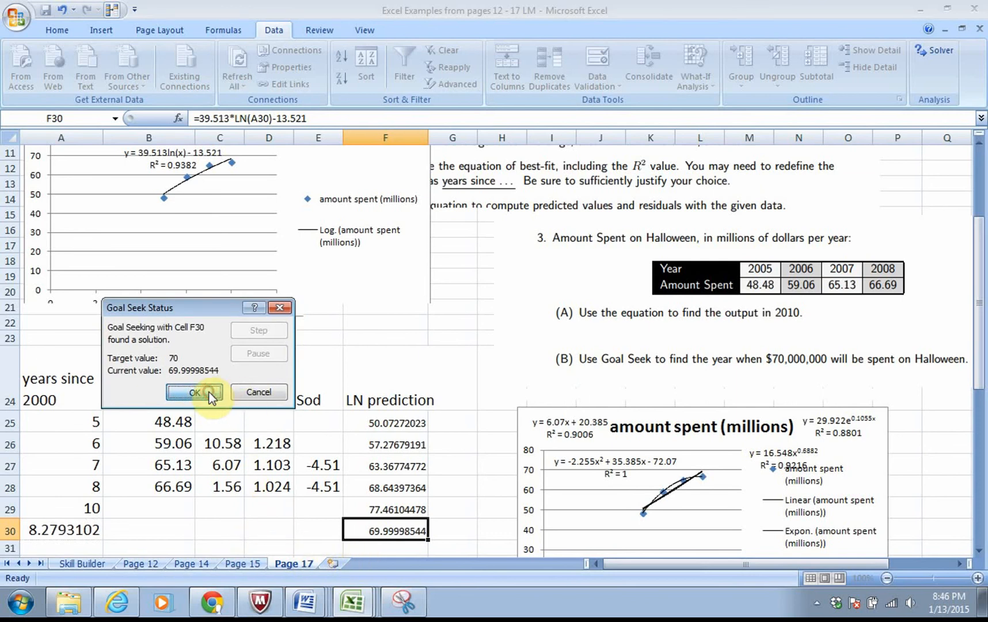